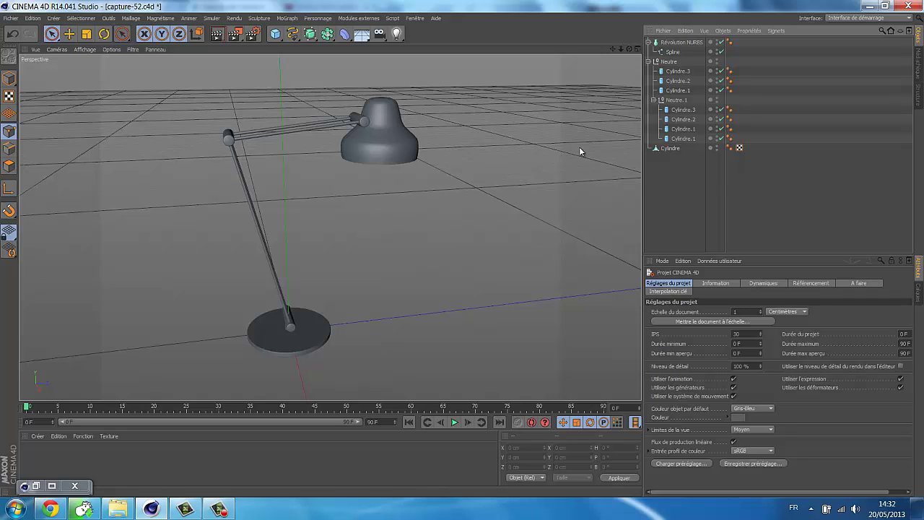
# - Switch to the already open capture-42.c4d kitchen scene from the Fenêtre menu
pyautogui.click(415, 18)
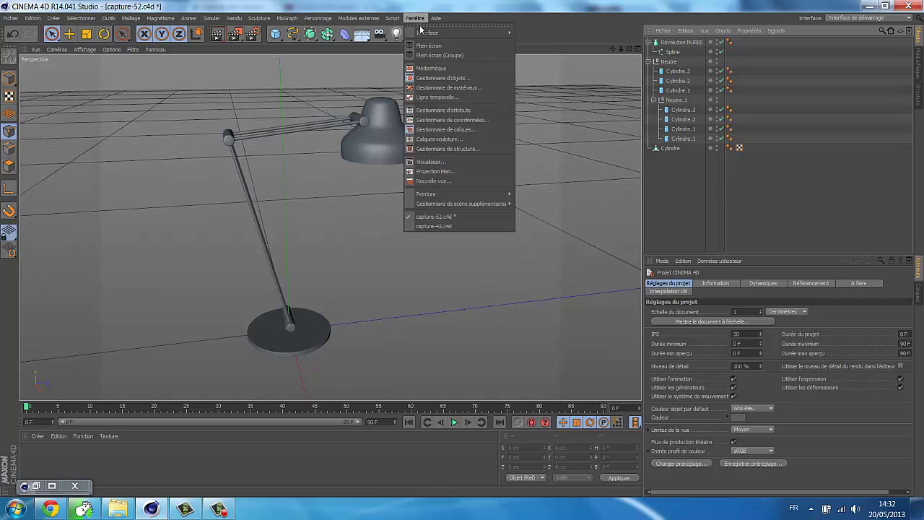
pyautogui.click(420, 228)
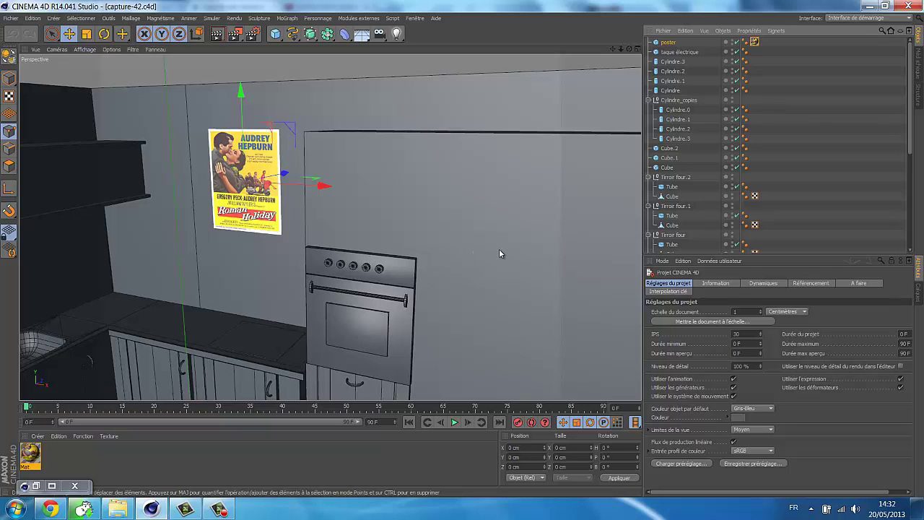
pyautogui.keyDown('alt'); pyautogui.moveTo(502, 256); pyautogui.dragTo(326, 239); pyautogui.keyUp('alt')
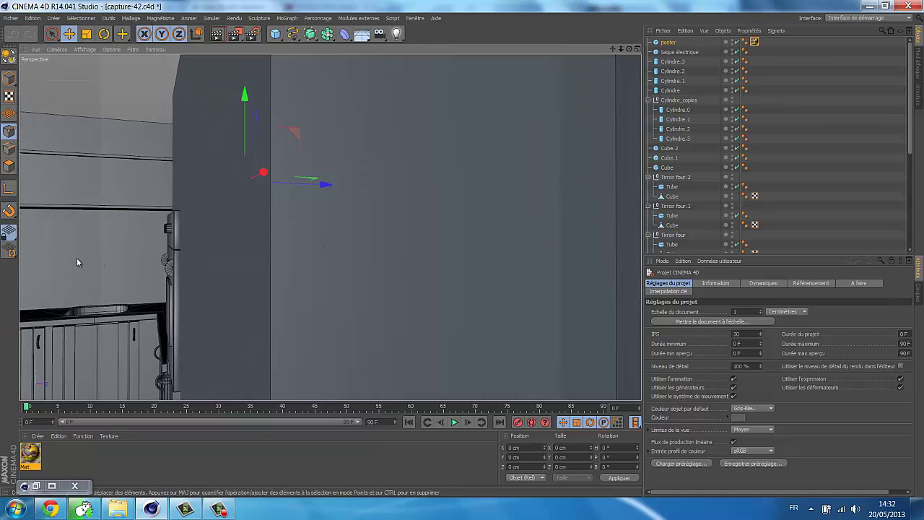
pyautogui.moveTo(75, 257)
pyautogui.keyDown('alt'); pyautogui.mouseDown()
pyautogui.moveTo(449, 242)
pyautogui.moveTo(460, 264)
pyautogui.moveTo(479, 238)
pyautogui.moveTo(474, 268)
pyautogui.moveTo(453, 271)
pyautogui.mouseUp(); pyautogui.keyUp('alt')
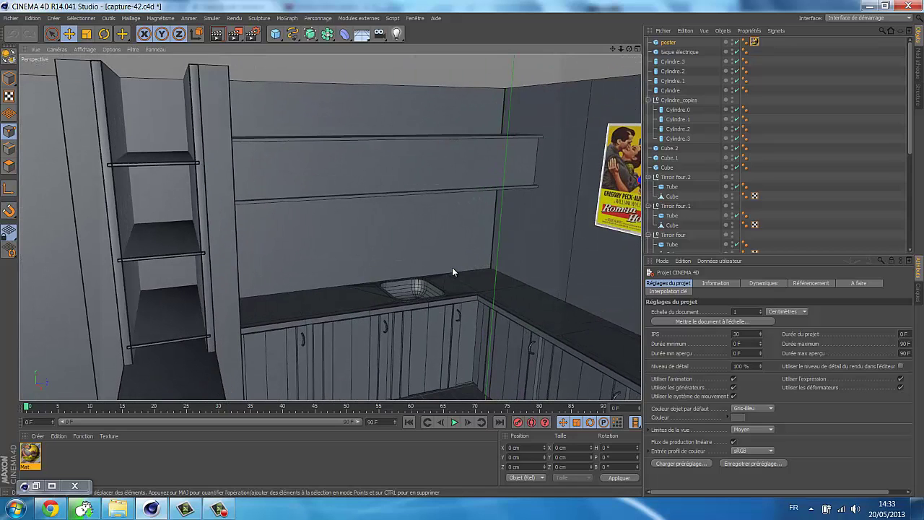
pyautogui.click(35, 486)
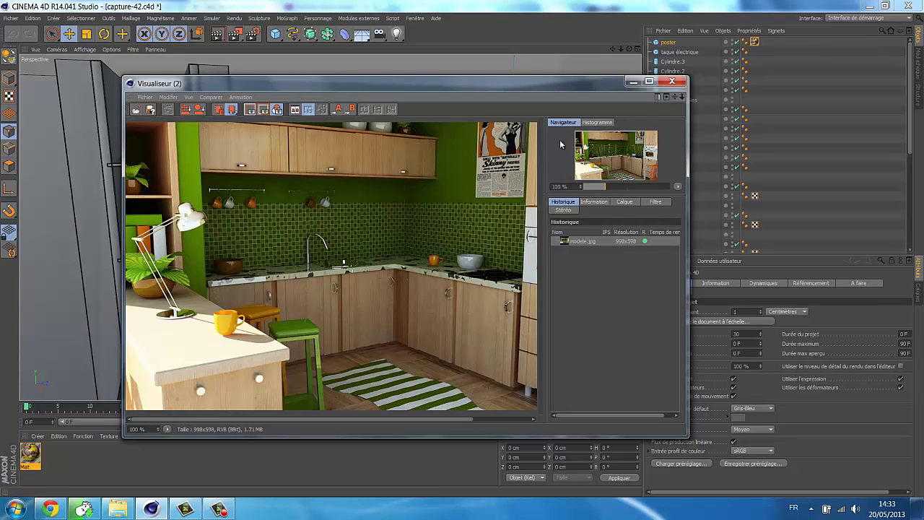
pyautogui.click(631, 81)
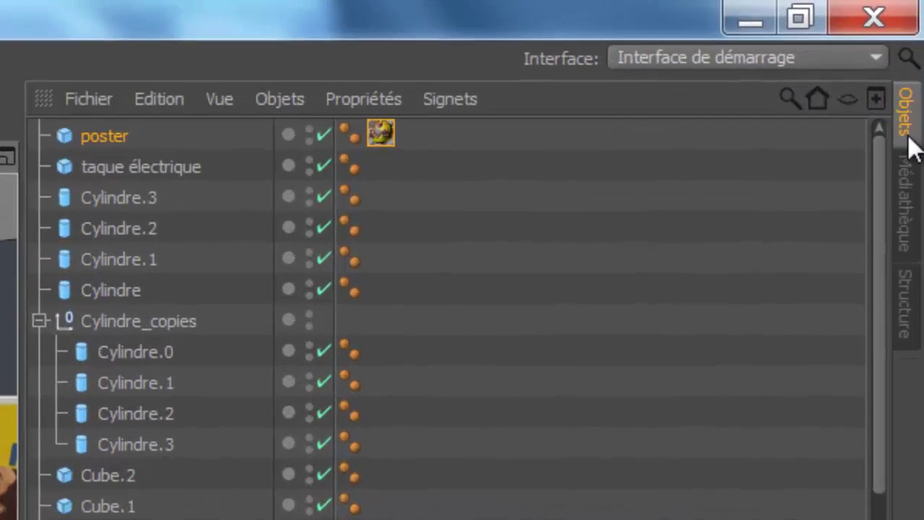
# - In the Médiathèque presets, go to Objects > Miscellaneous, enlarge the thumbnails, and pick the Books model
pyautogui.click(914, 134)
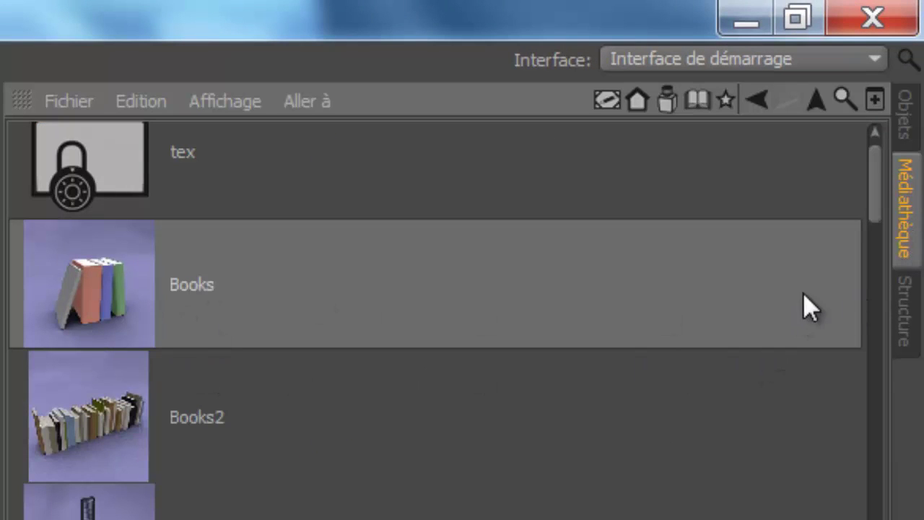
pyautogui.click(669, 99)
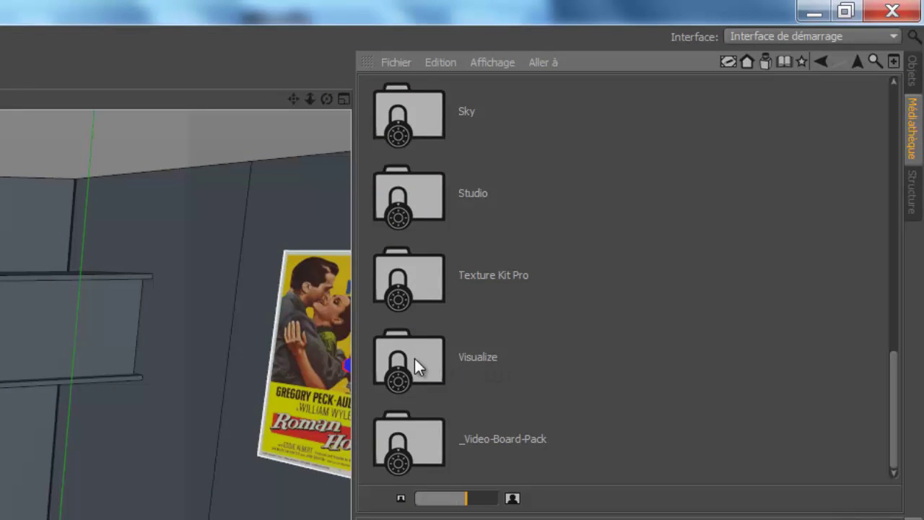
pyautogui.scroll(5, 414, 358)
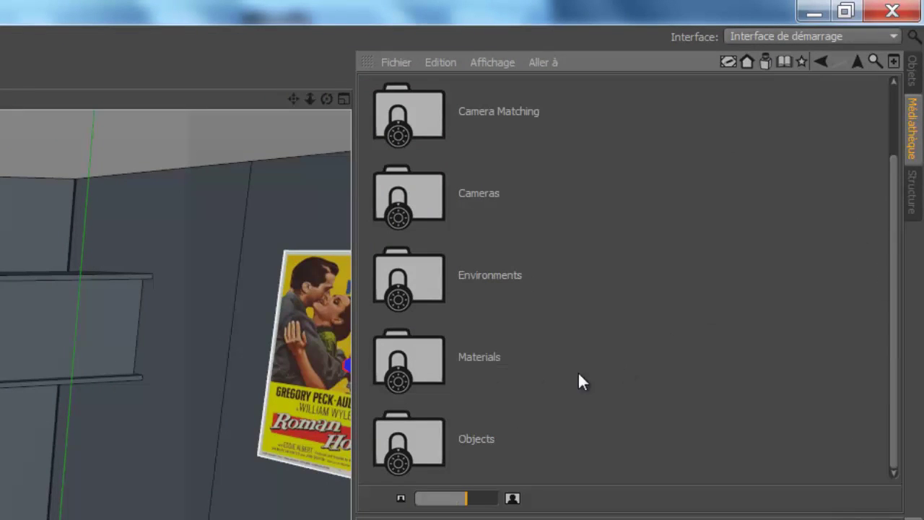
pyautogui.doubleClick(425, 438)
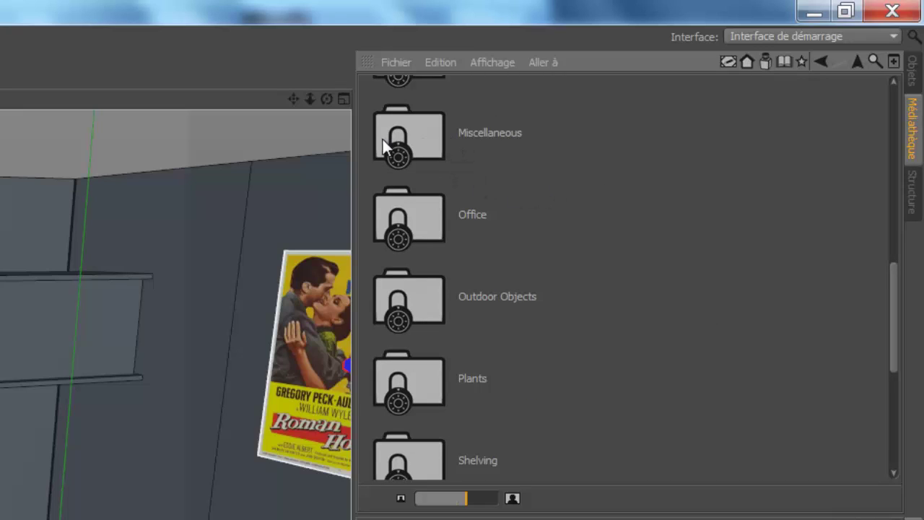
pyautogui.doubleClick(396, 154)
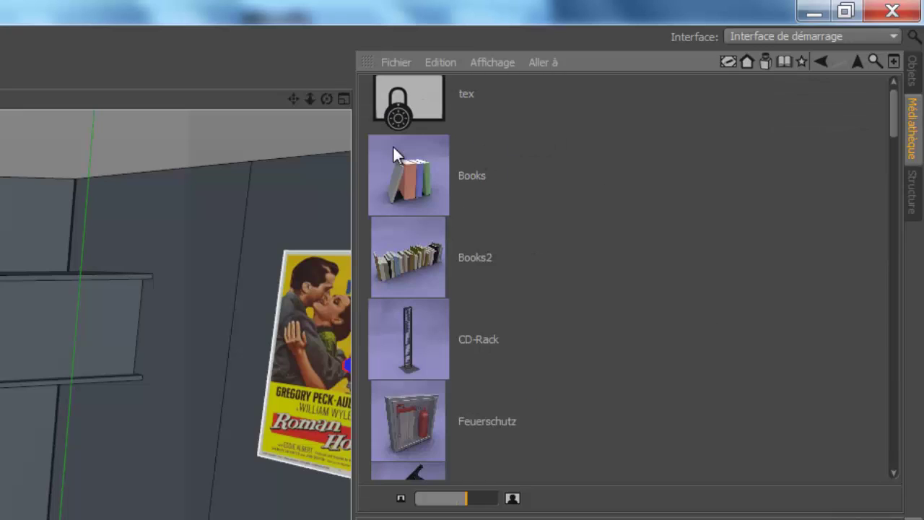
pyautogui.moveTo(466, 503)
pyautogui.mouseDown()
pyautogui.moveTo(423, 502)
pyautogui.moveTo(511, 504)
pyautogui.mouseUp()
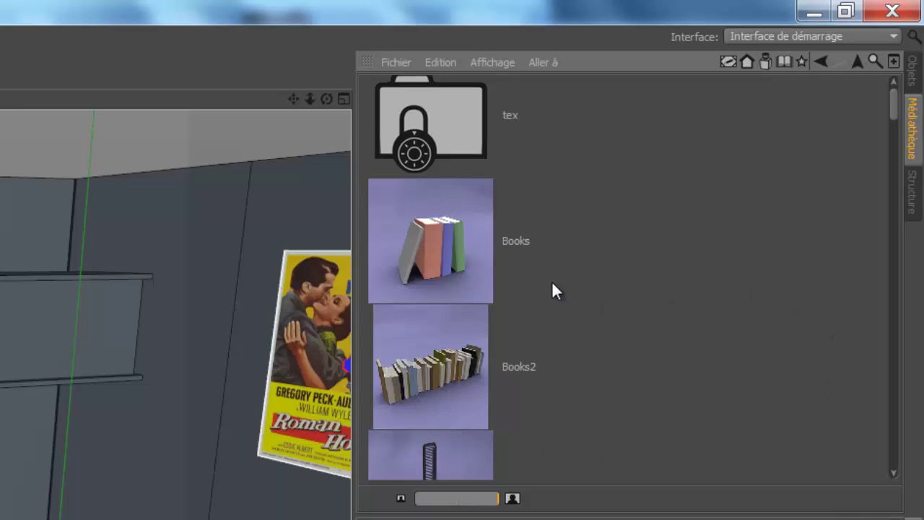
pyautogui.click(443, 252)
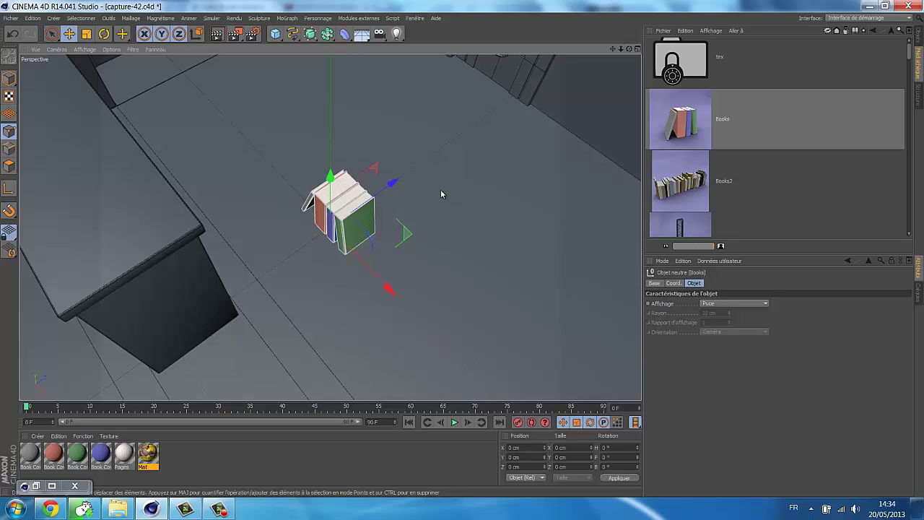
# - Move the Books model onto a shelf of the tall shelving unit using the Top and Right views
pyautogui.press('F2')
pyautogui.press('o')
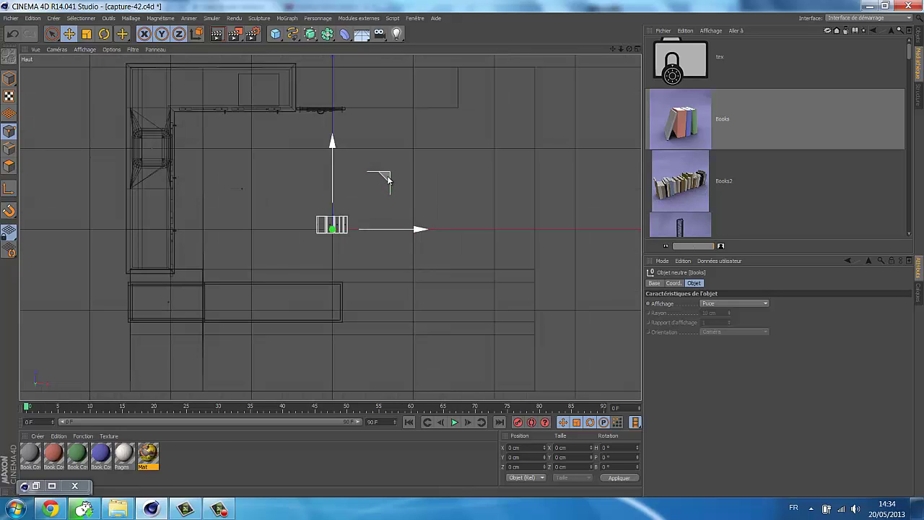
pyautogui.moveTo(388, 180)
pyautogui.mouseDown()
pyautogui.moveTo(277, 217)
pyautogui.moveTo(253, 262)
pyautogui.moveTo(224, 267)
pyautogui.moveTo(242, 248)
pyautogui.mouseUp()
pyautogui.press('F3')
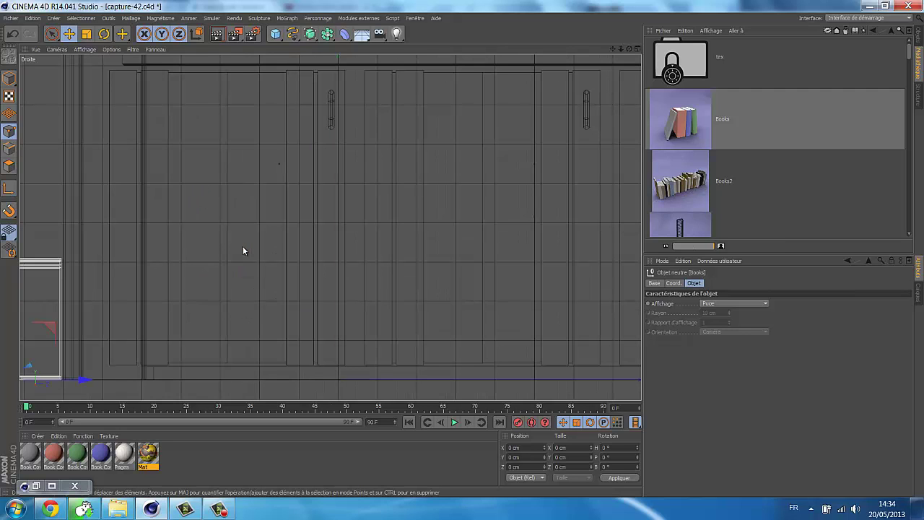
pyautogui.scroll(-5, 259, 260)
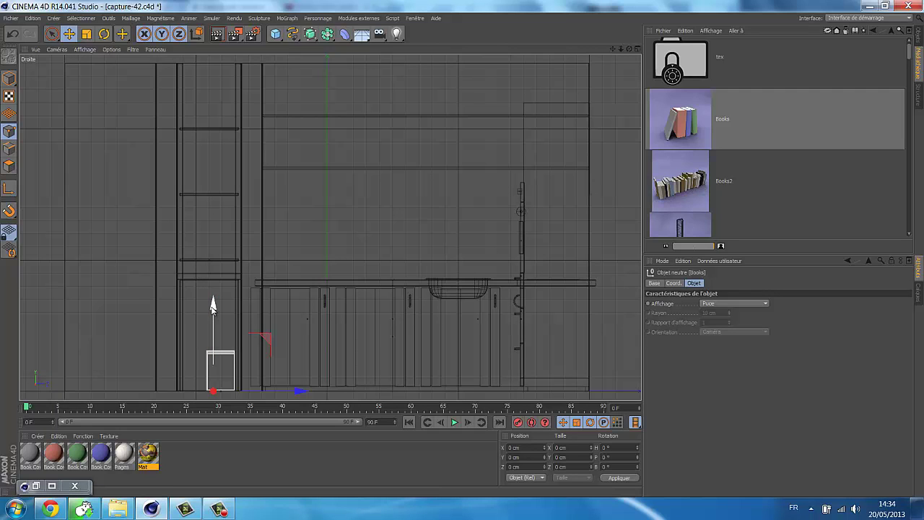
pyautogui.moveTo(212, 304); pyautogui.dragTo(219, 174)
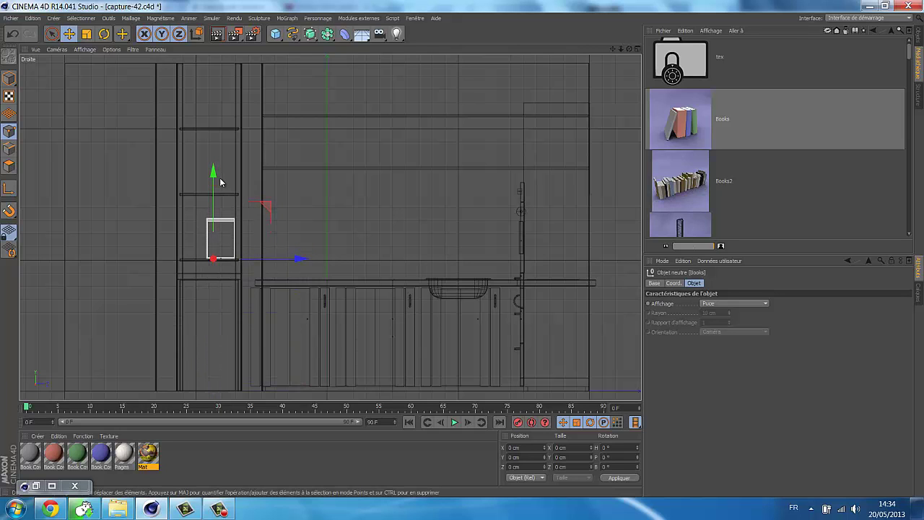
# - Rotate the books 30° on their heading in the perspective view
pyautogui.press('F1')
pyautogui.press('o')
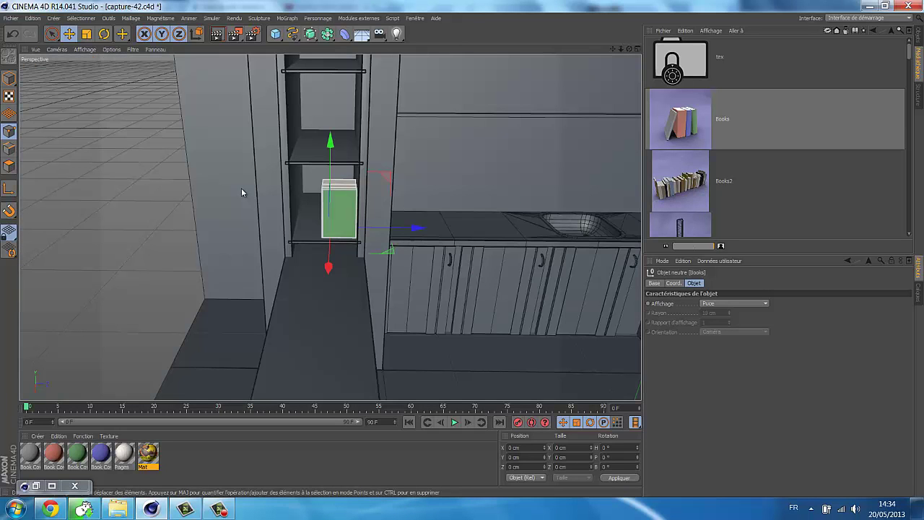
pyautogui.keyDown('alt'); pyautogui.moveTo(270, 233); pyautogui.dragTo(341, 240); pyautogui.keyUp('alt')
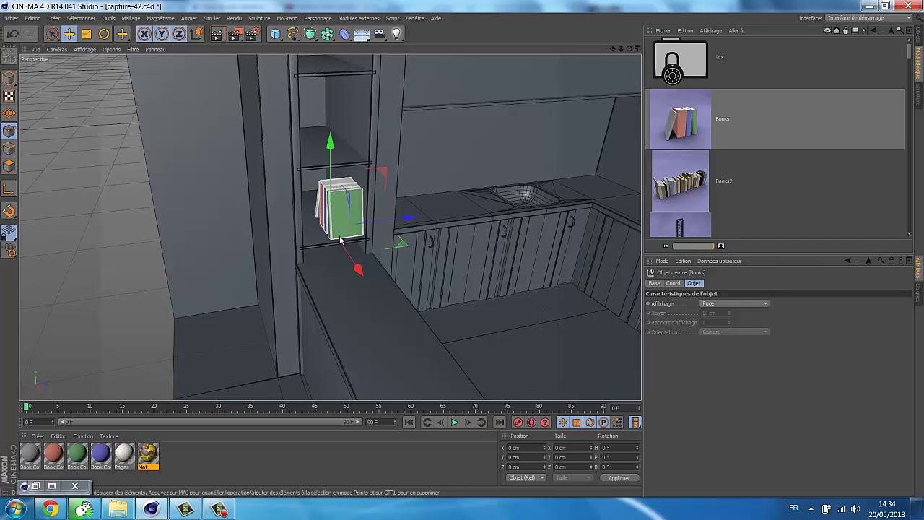
pyautogui.press('r')
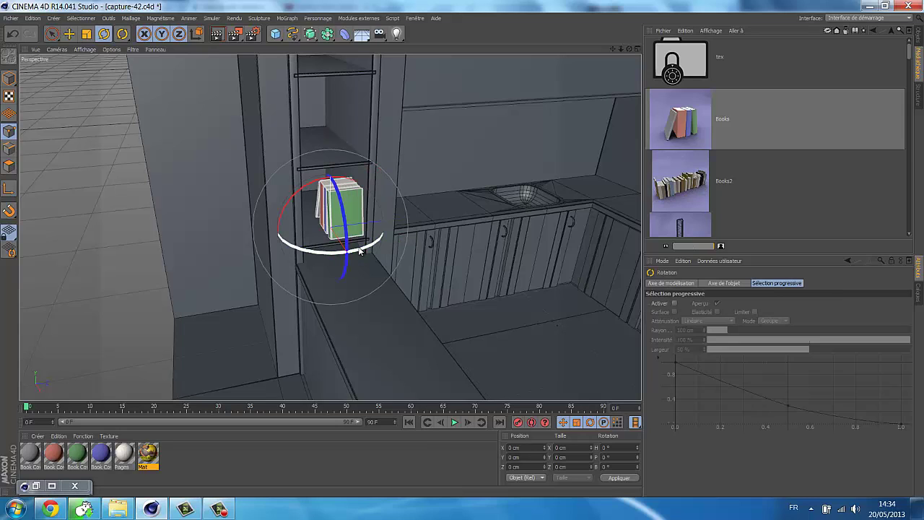
pyautogui.moveTo(360, 250); pyautogui.dragTo(367, 251)
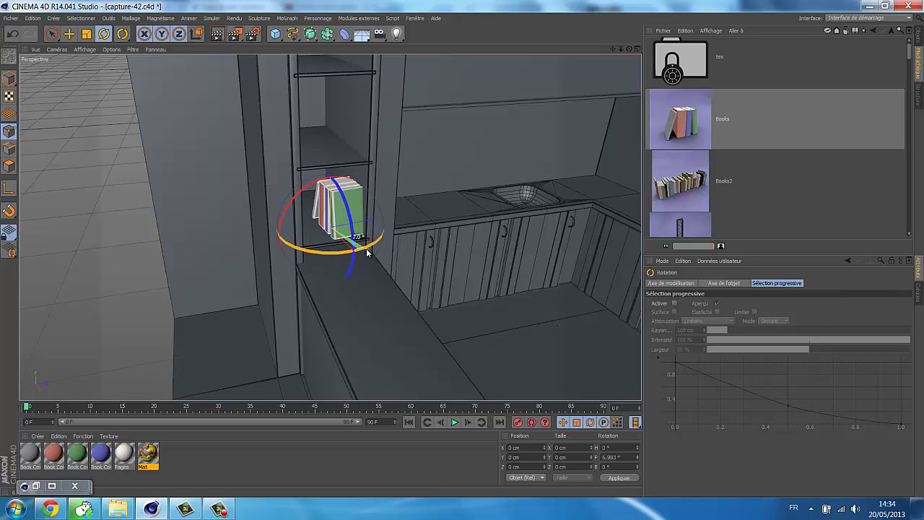
pyautogui.moveTo(367, 251)
pyautogui.mouseDown()
pyautogui.moveTo(423, 238)
pyautogui.moveTo(451, 198)
pyautogui.mouseUp()
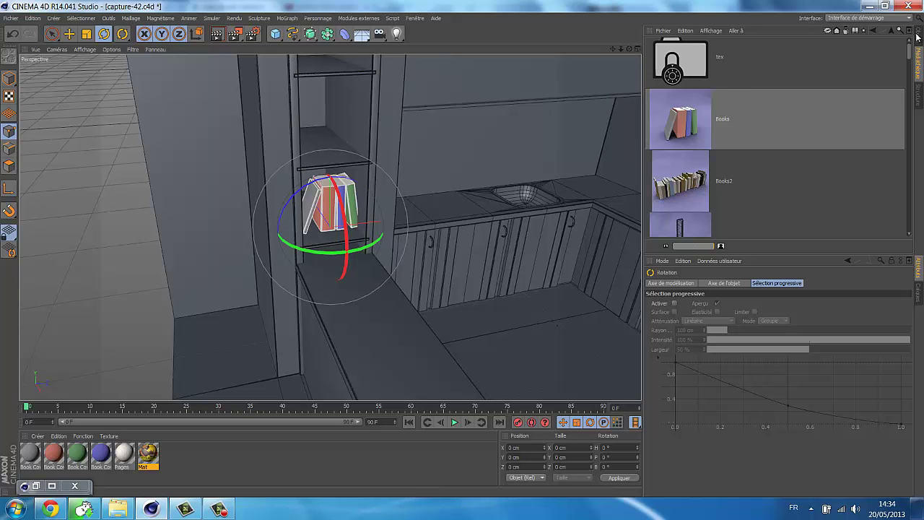
# - Delete the Books group from the scene and bring up the Easy Books Generator web page
pyautogui.click(918, 38)
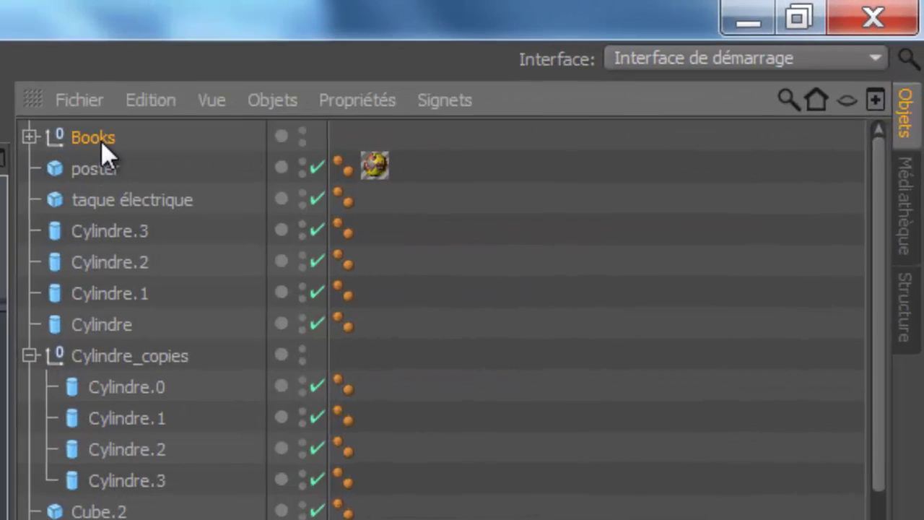
pyautogui.scroll(-1, 101, 141)
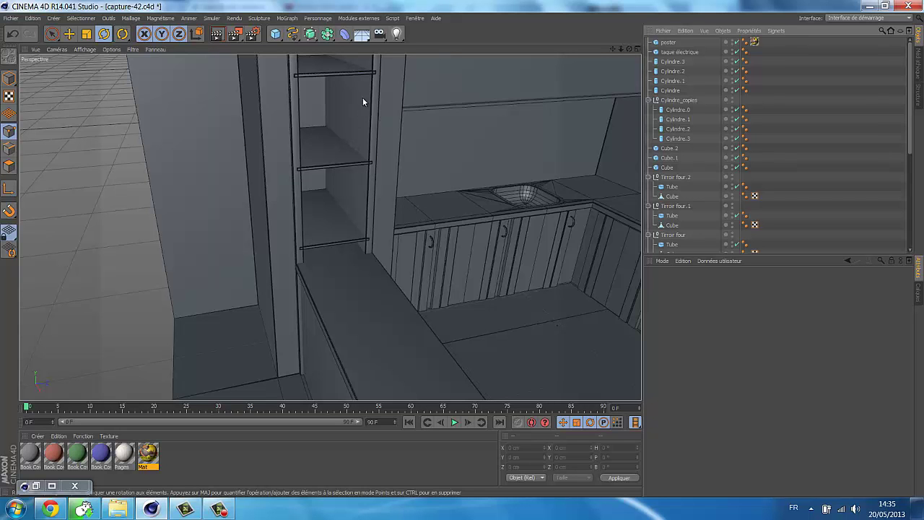
pyautogui.click(361, 18)
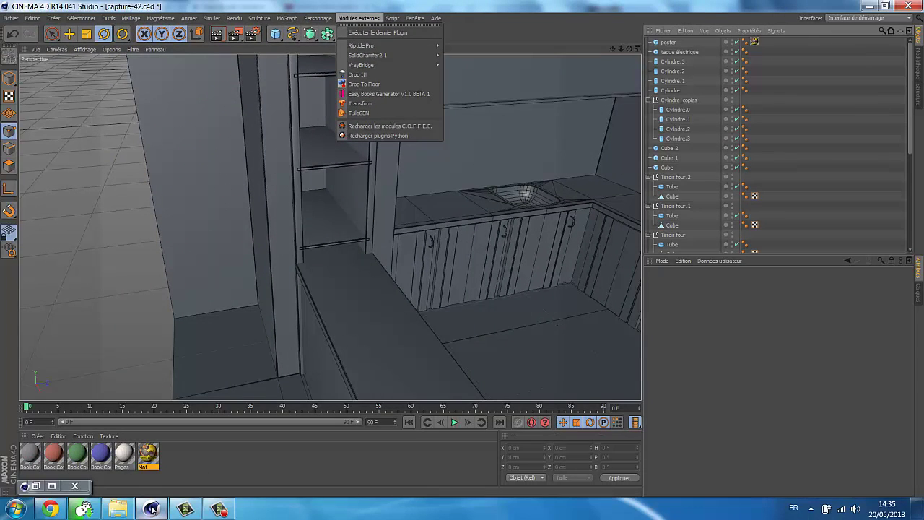
pyautogui.click(64, 513)
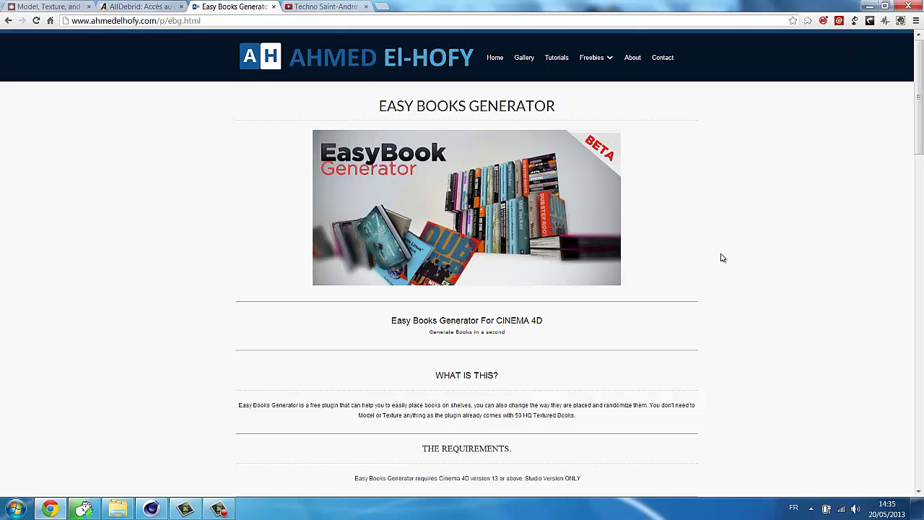
# - Scroll the Easy Books Generator page to its Download section, then switch to the plugins folder window
pyautogui.moveTo(918, 127); pyautogui.dragTo(919, 267)
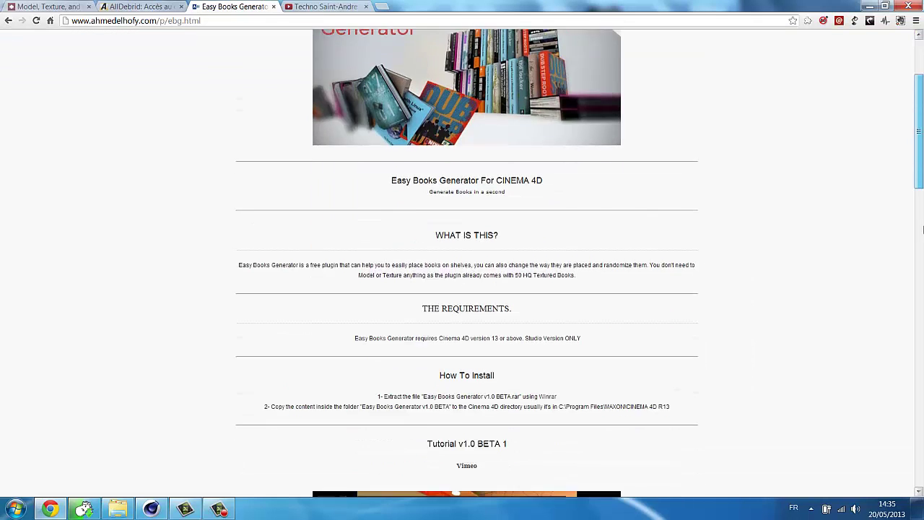
pyautogui.scroll(-7, 619, 430)
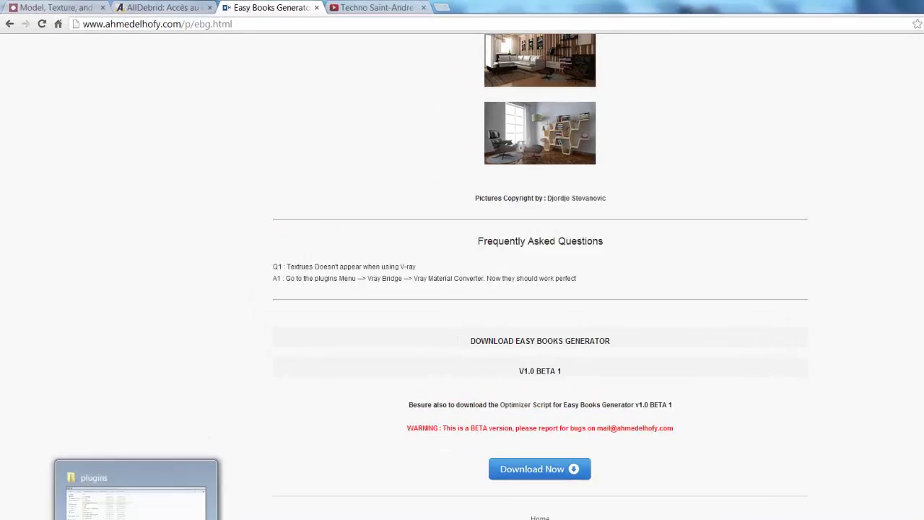
pyautogui.click(136, 498)
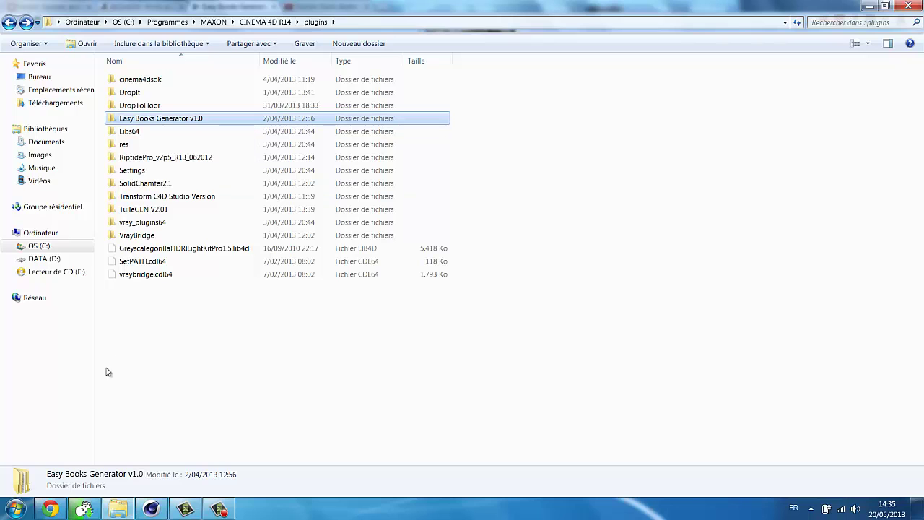
# - Return to CINEMA 4D after checking the Easy Books Generator v1.0 folder in the plugins folder
pyautogui.click(150, 510)
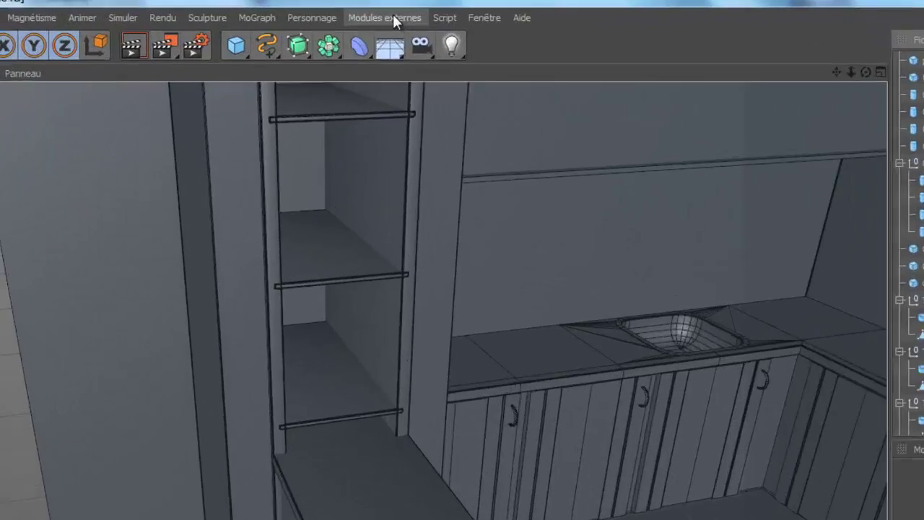
# - Add an Easy Books Generator v1.0 BETA 1 object from Modules externes and frame it in the viewport
pyautogui.click(364, 18)
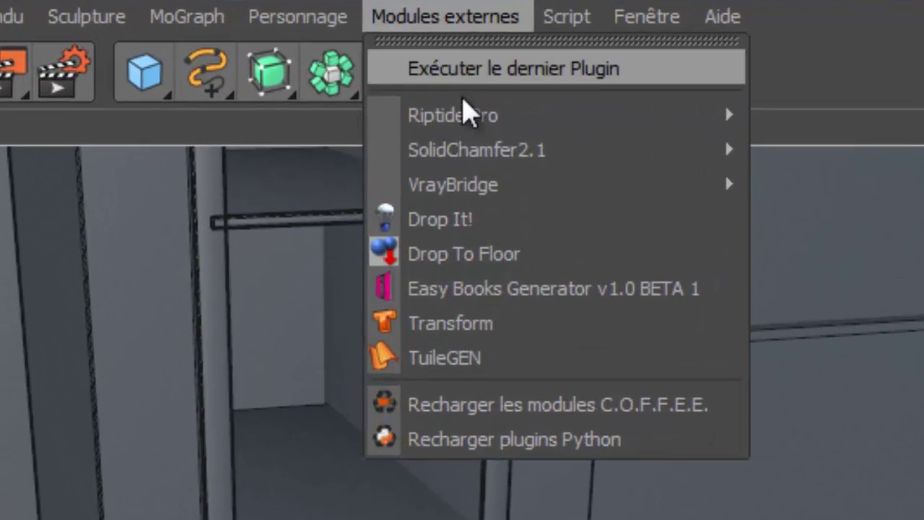
pyautogui.click(441, 278)
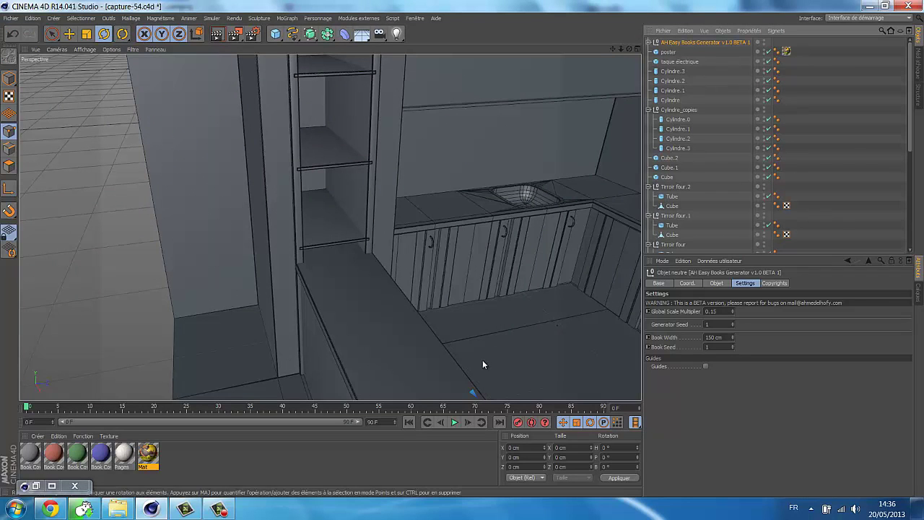
pyautogui.press('o')
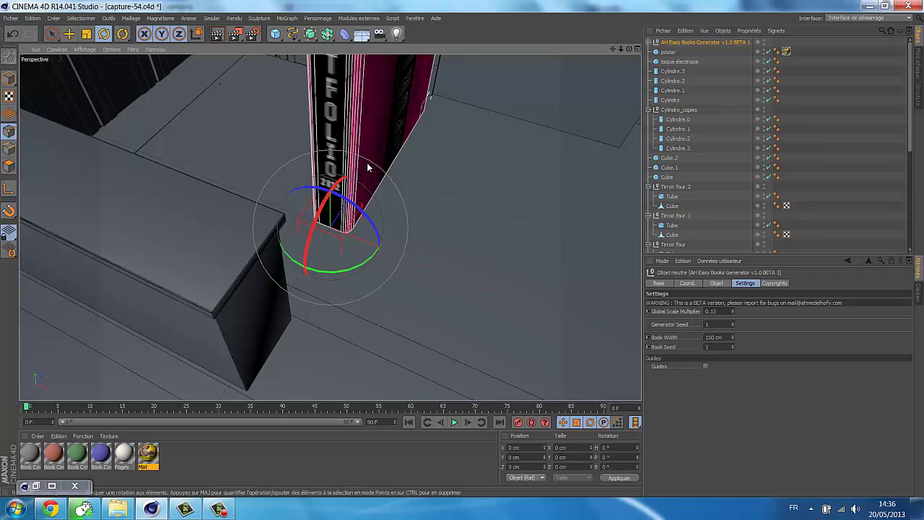
# - In the front view, change the books generator's Global Scale Multiplier from 0.15 to 0.035
pyautogui.press('F4')
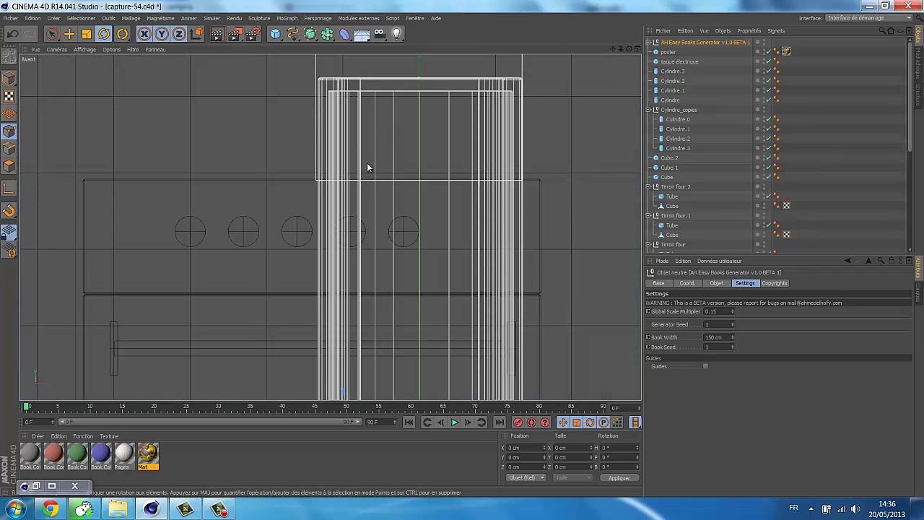
pyautogui.press('o')
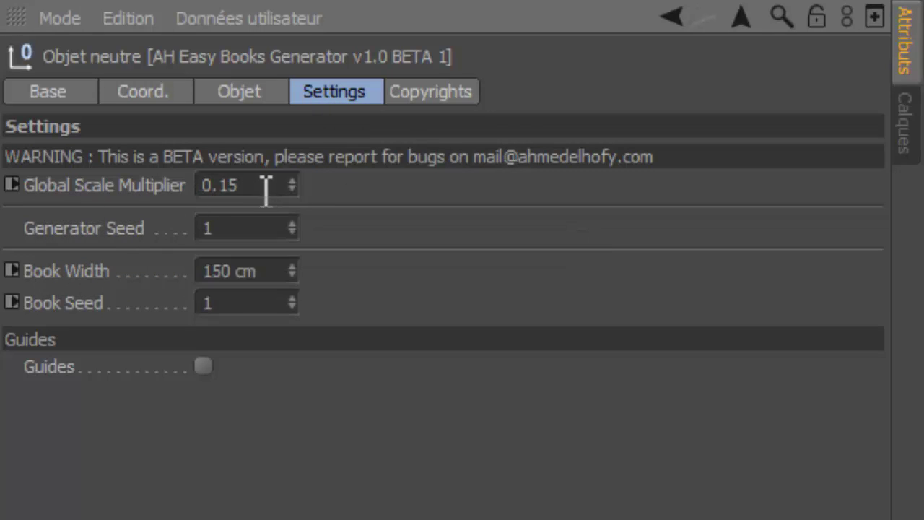
pyautogui.doubleClick(225, 185)
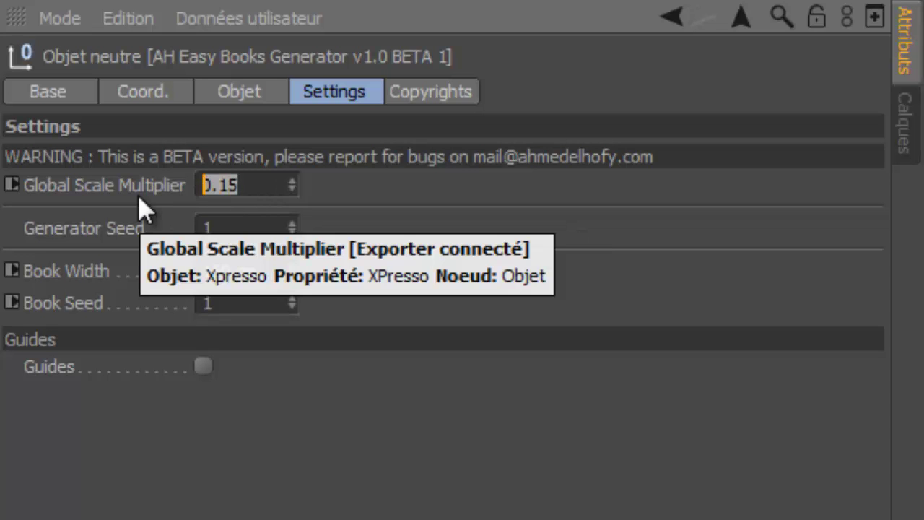
pyautogui.write('0.0')
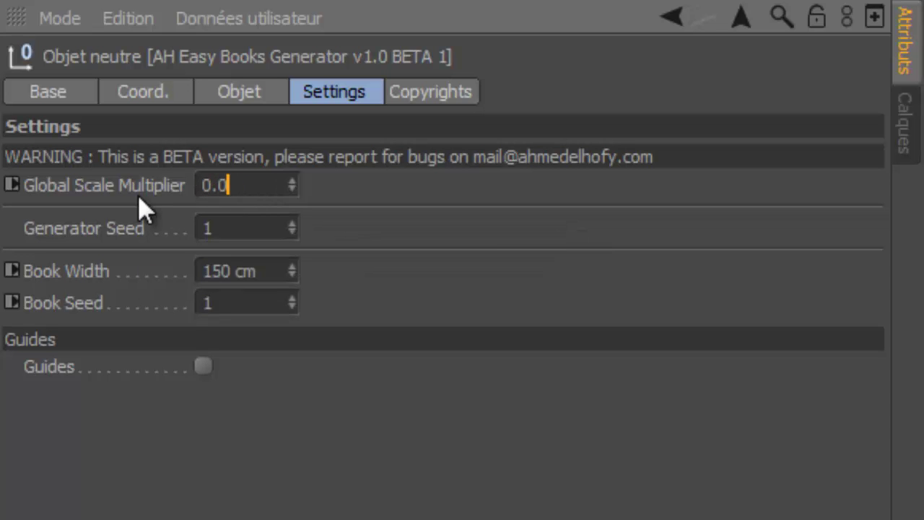
pyautogui.write('35')
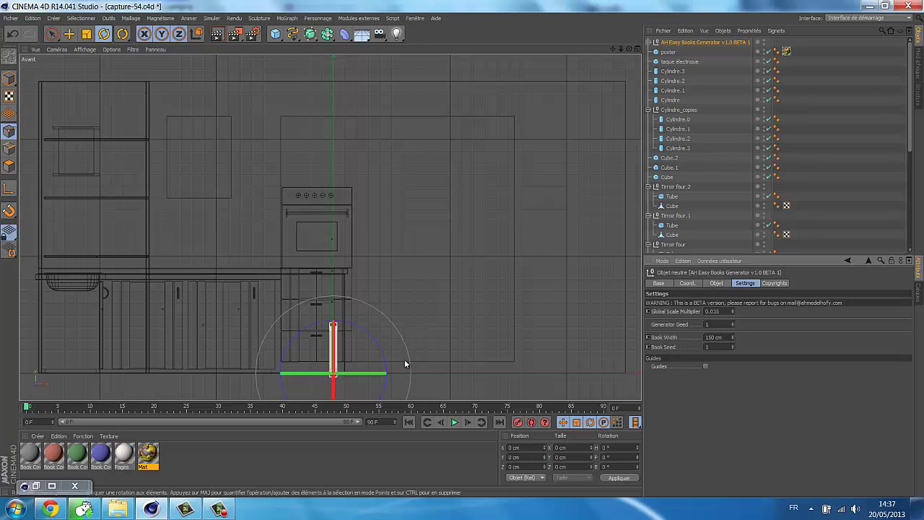
# - Raise the small book in the front view and slide it along X toward the shelf unit in the right view
pyautogui.press('e')
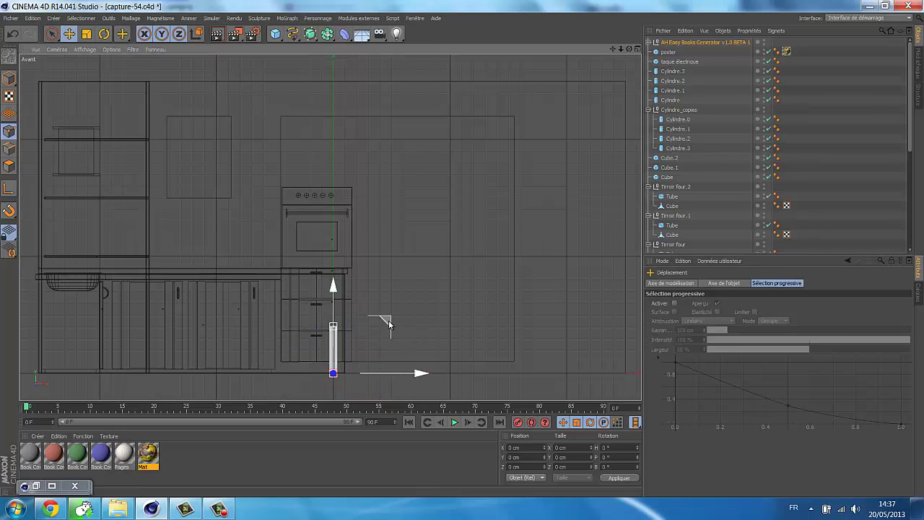
pyautogui.moveTo(382, 320)
pyautogui.mouseDown()
pyautogui.moveTo(333, 211)
pyautogui.moveTo(188, 198)
pyautogui.moveTo(196, 203)
pyautogui.mouseUp()
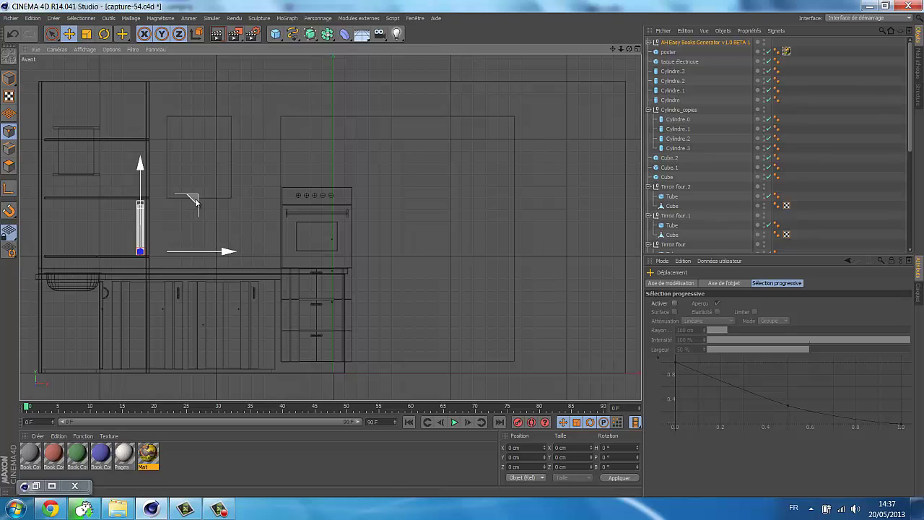
pyautogui.press('F3')
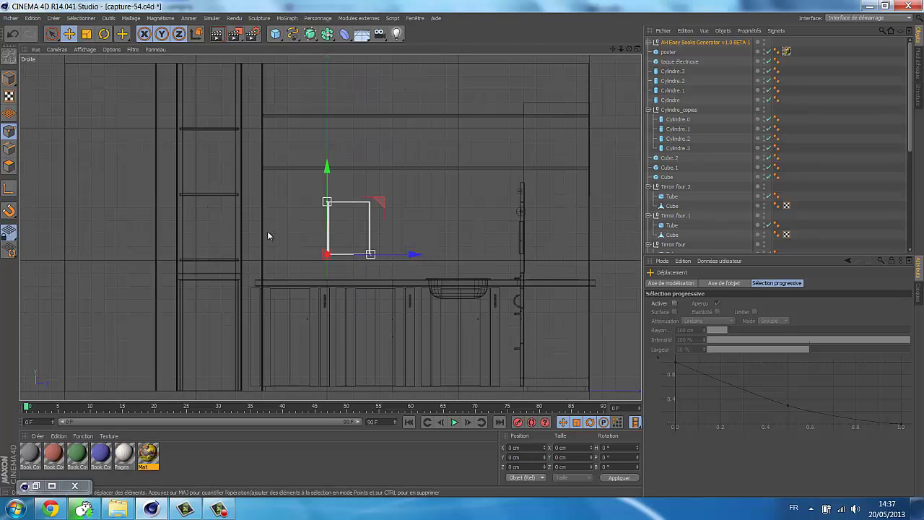
pyautogui.moveTo(412, 255); pyautogui.dragTo(321, 255)
pyautogui.press('F1')
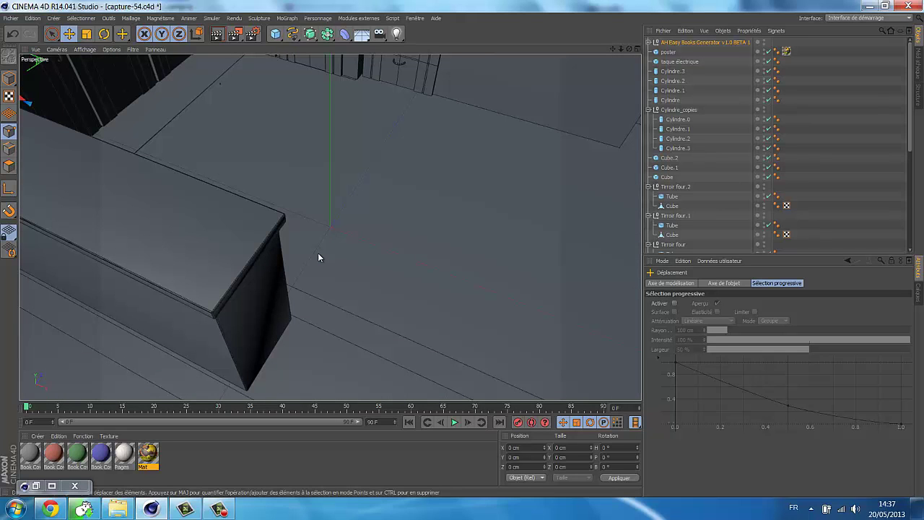
pyautogui.hotkey('ctrl', 'shift', 'z')
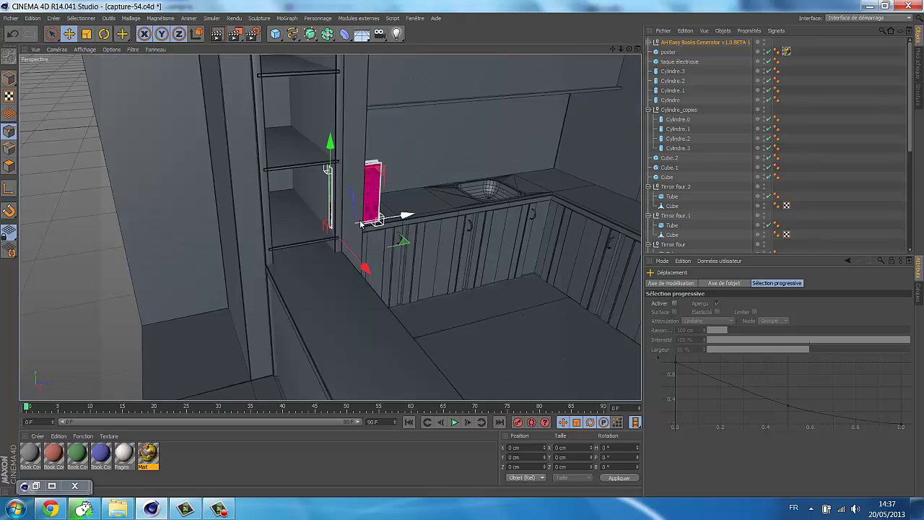
# - Slide the book into the shelf and rotate it so its PORTFOLIO spine faces outward
pyautogui.moveTo(402, 214); pyautogui.dragTo(352, 223)
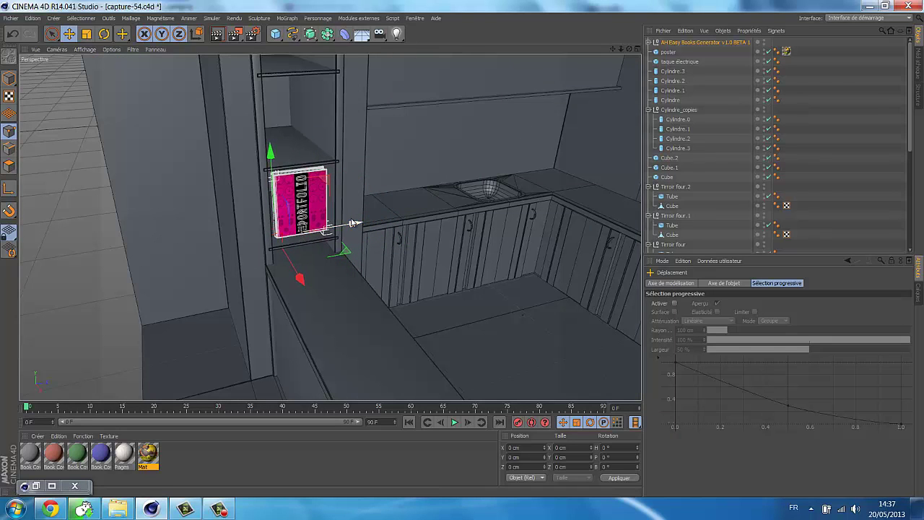
pyautogui.press('r')
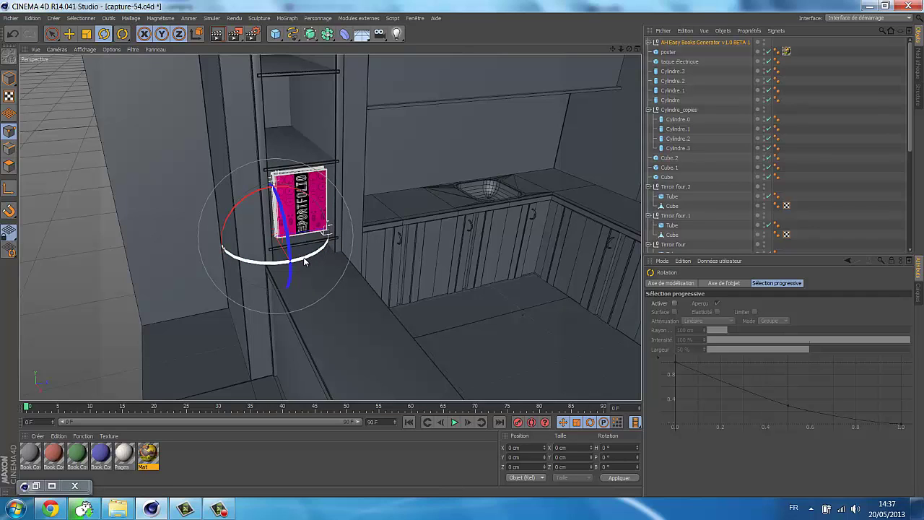
pyautogui.moveTo(304, 262)
pyautogui.mouseDown()
pyautogui.moveTo(367, 233)
pyautogui.moveTo(421, 190)
pyautogui.mouseUp()
pyautogui.keyDown('alt'); pyautogui.moveTo(408, 244); pyautogui.dragTo(354, 233); pyautogui.keyUp('alt')
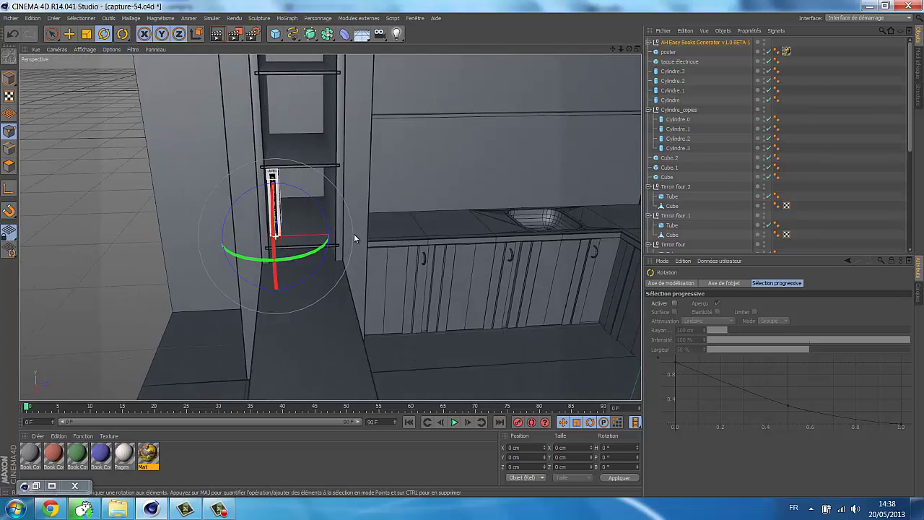
pyautogui.scroll(3, 351, 233)
pyautogui.scroll(3, 340, 206)
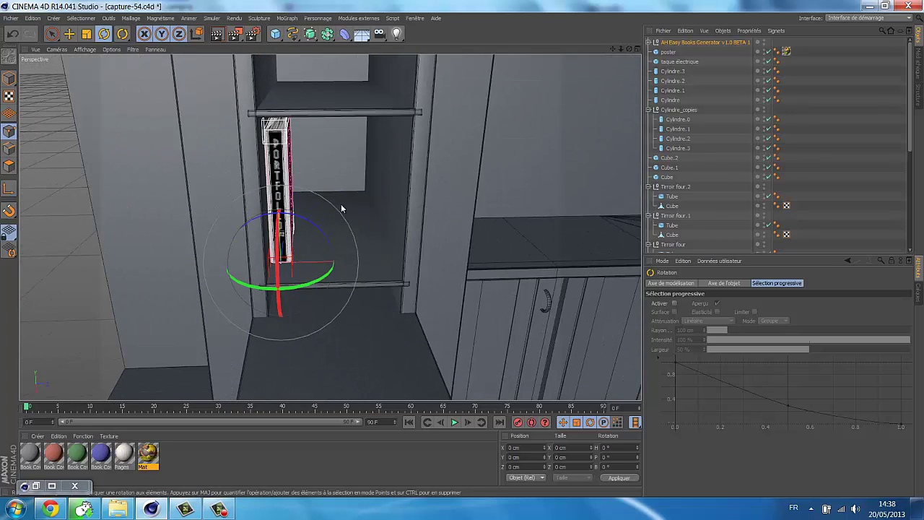
# - Lower the book down onto the cabinet shelf
pyautogui.press('e')
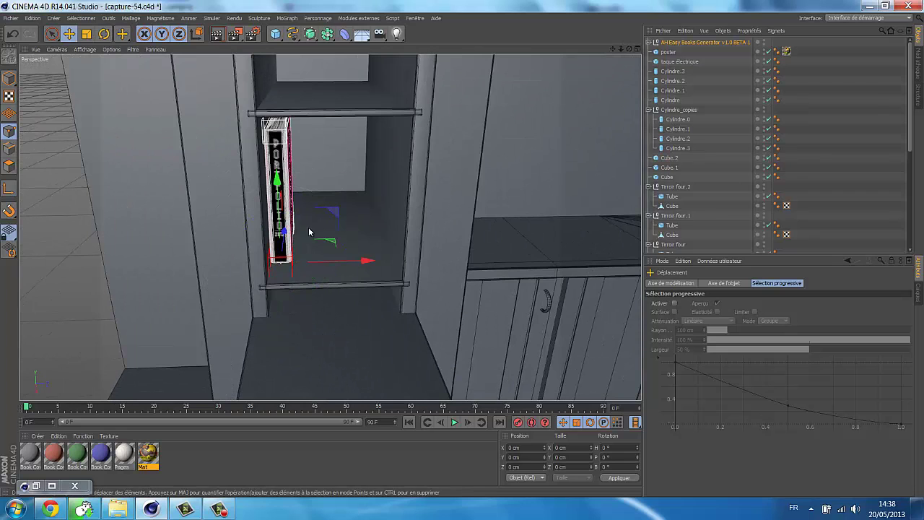
pyautogui.scroll(1, 305, 238)
pyautogui.keyDown('alt'); pyautogui.moveTo(305, 238); pyautogui.dragTo(307, 231); pyautogui.keyUp('alt')
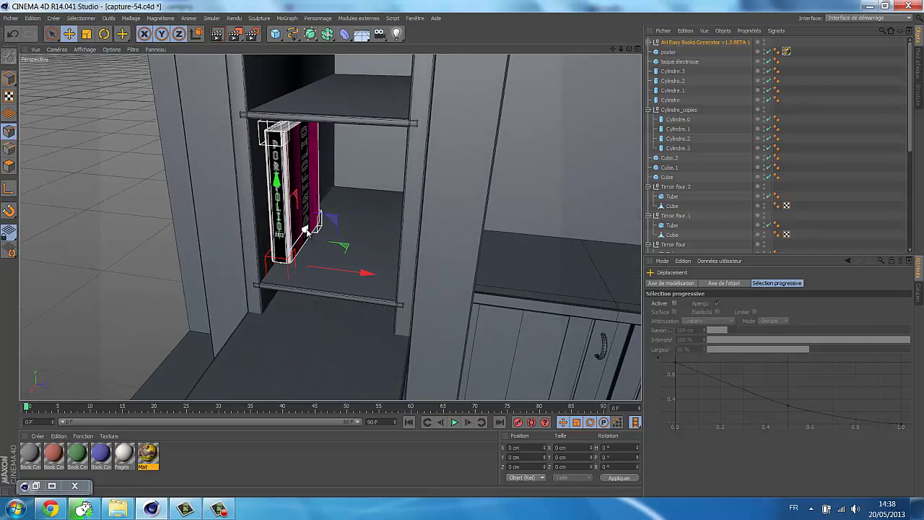
pyautogui.moveTo(306, 231); pyautogui.dragTo(307, 269)
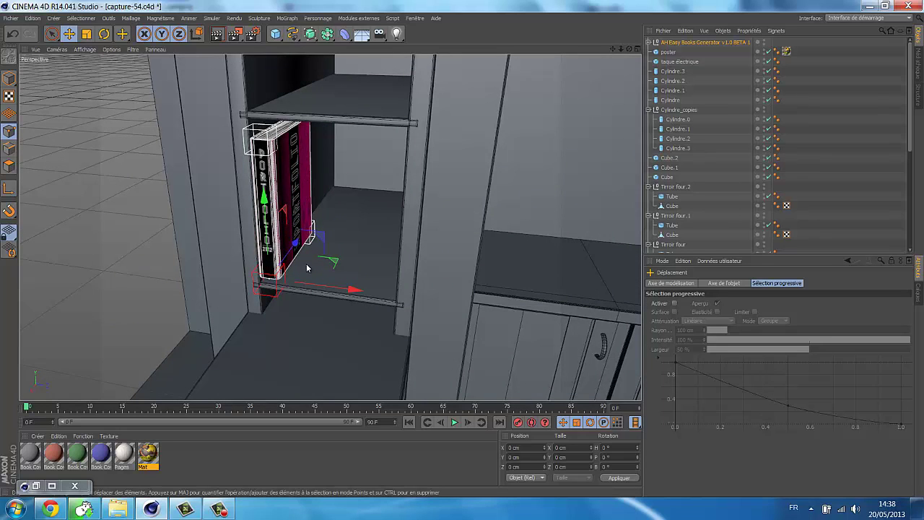
# - In the Right view, lower the book 2.695 cm so it rests on the shelf rail
pyautogui.press('F3')
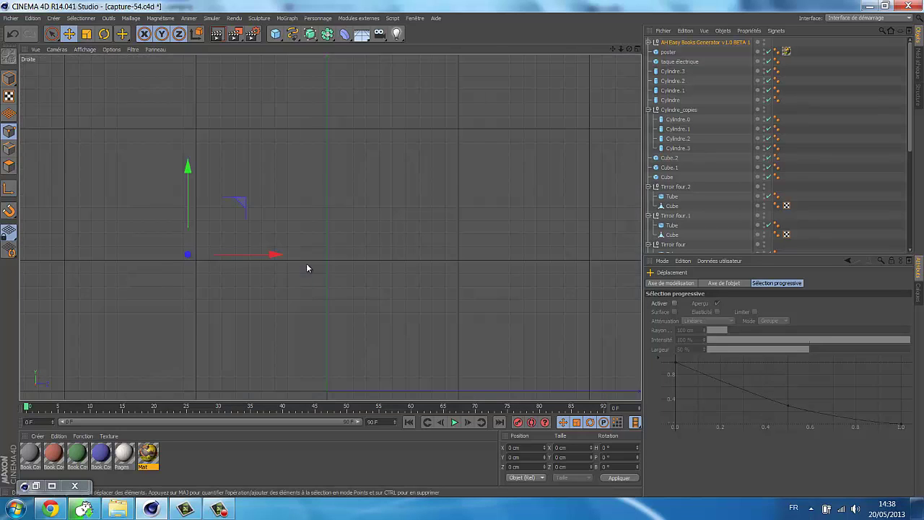
pyautogui.scroll(2, 209, 229)
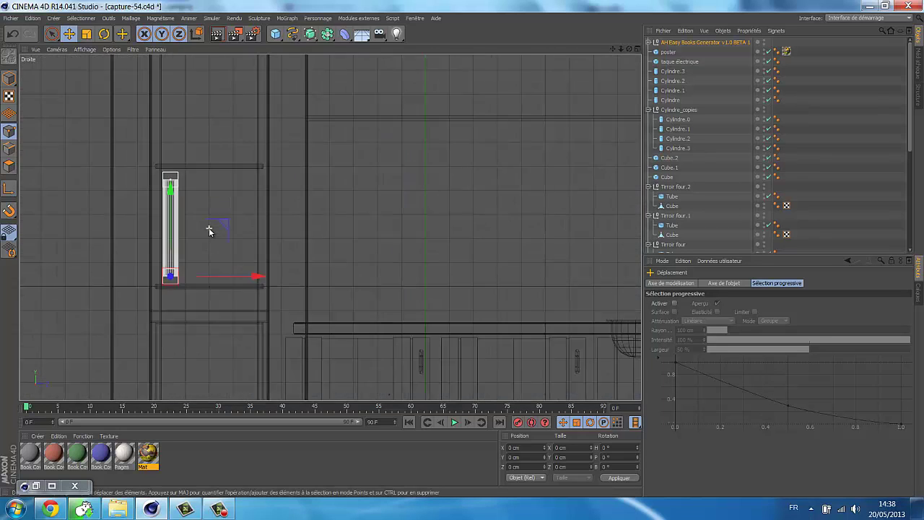
pyautogui.scroll(1, 173, 250)
pyautogui.scroll(1, 171, 250)
pyautogui.scroll(1, 167, 249)
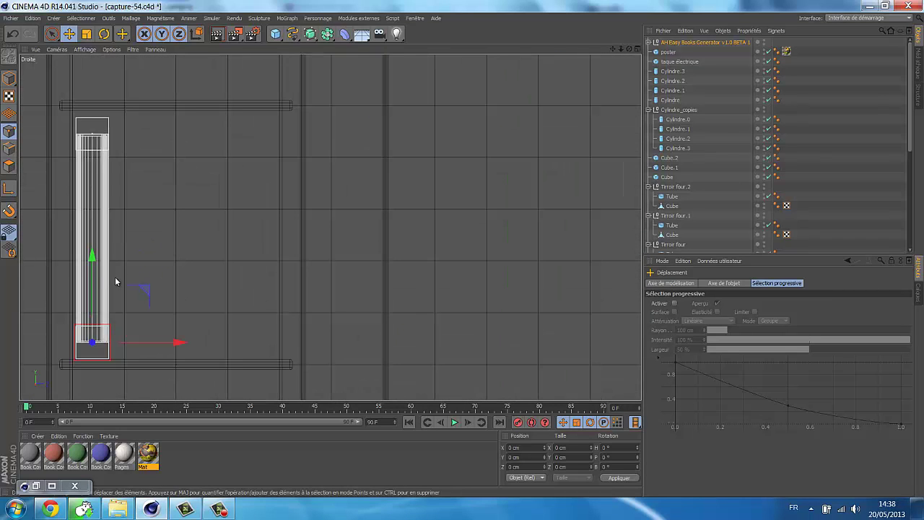
pyautogui.moveTo(92, 258); pyautogui.dragTo(92, 271)
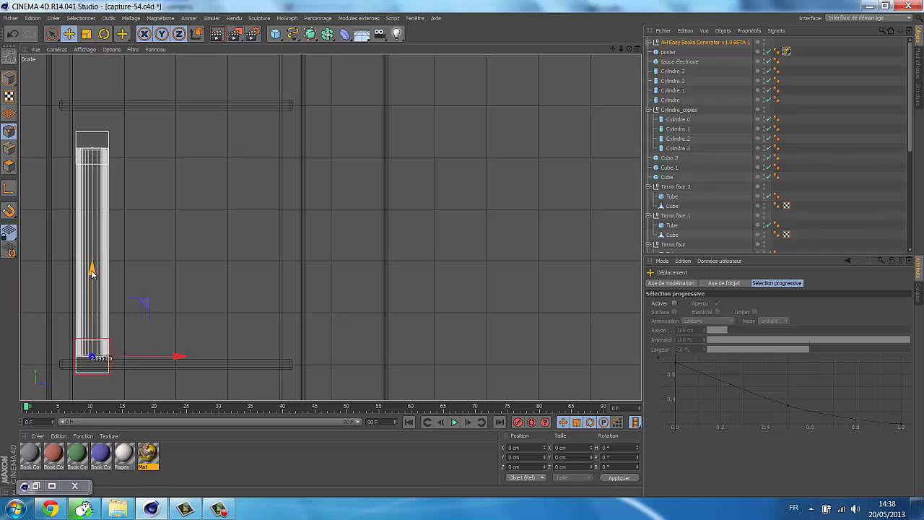
# - In Perspective view, nudge the book slightly left inside the cabinet
pyautogui.press('F1')
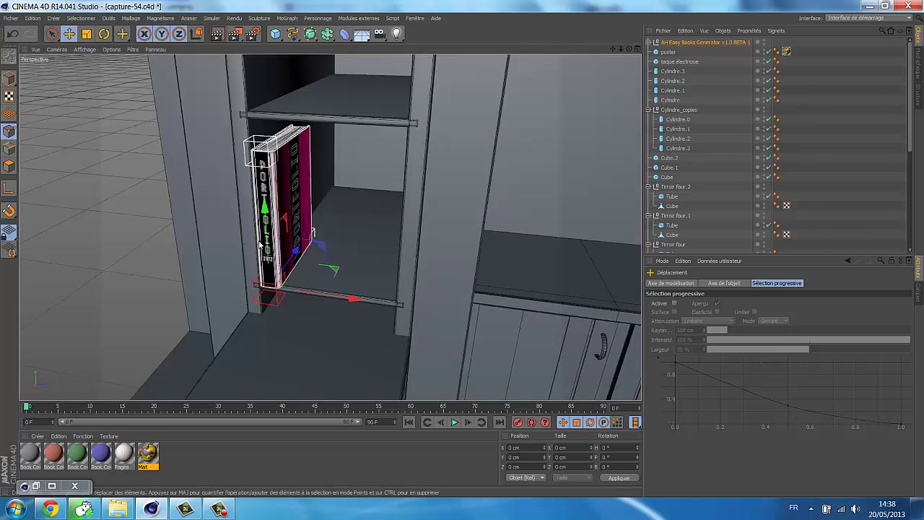
pyautogui.moveTo(259, 244)
pyautogui.keyDown('alt'); pyautogui.mouseDown()
pyautogui.moveTo(216, 222)
pyautogui.moveTo(319, 208)
pyautogui.mouseUp(); pyautogui.keyUp('alt')
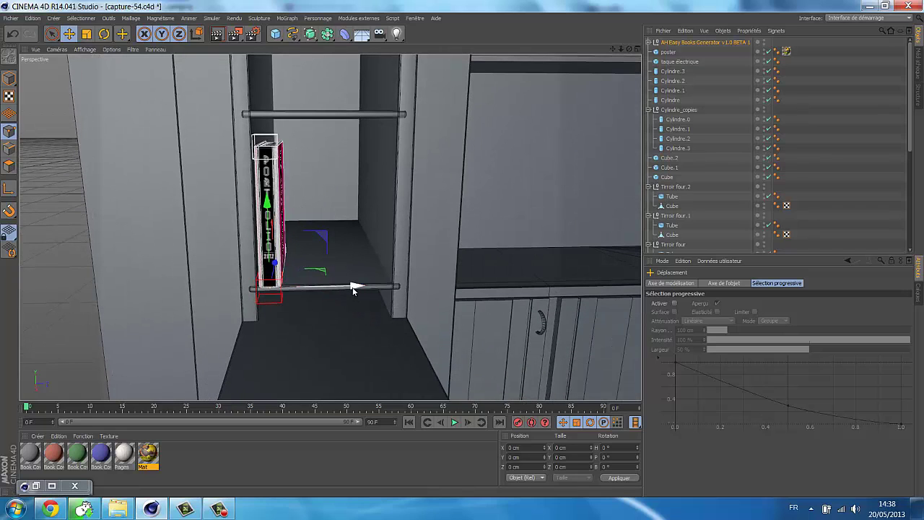
pyautogui.moveTo(353, 290); pyautogui.dragTo(349, 290)
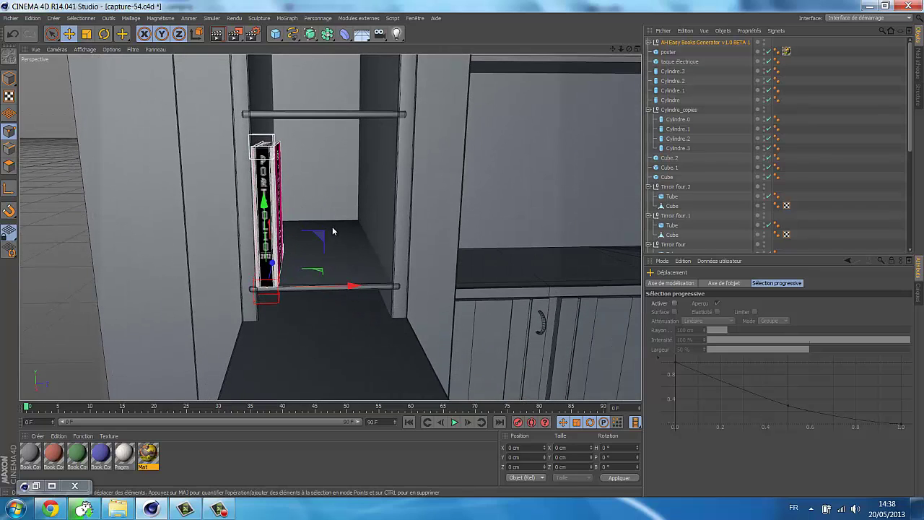
pyautogui.scroll(3, 333, 231)
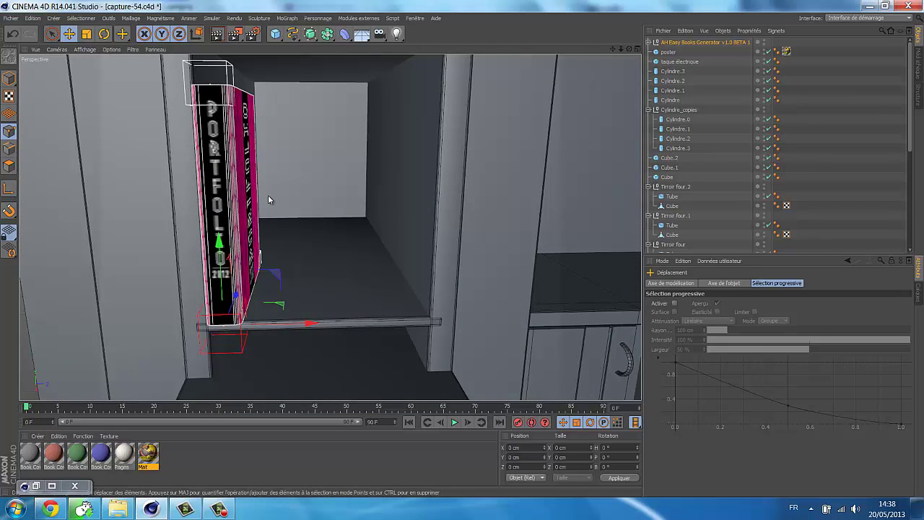
# - Preview a render, raise the Generator Seed to 2, and zoom out over the shelf
pyautogui.hotkey('ctrl', 'r')
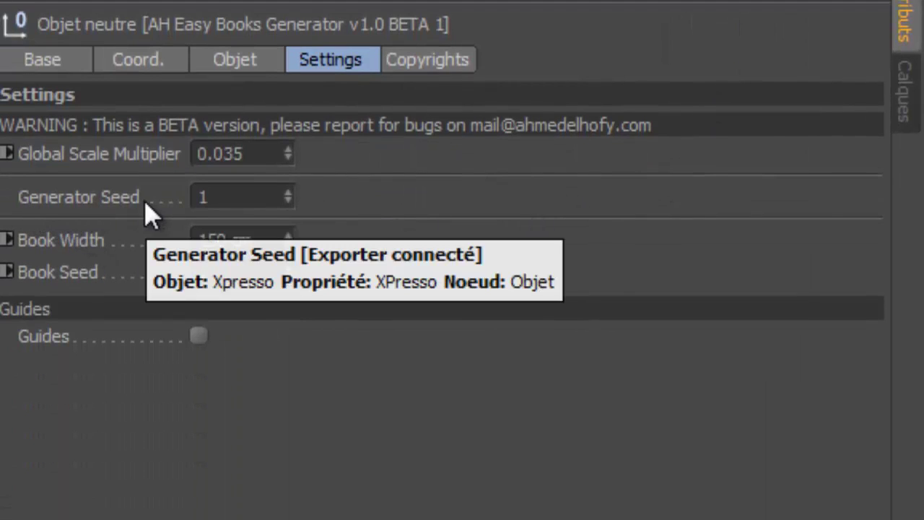
pyautogui.click(293, 200)
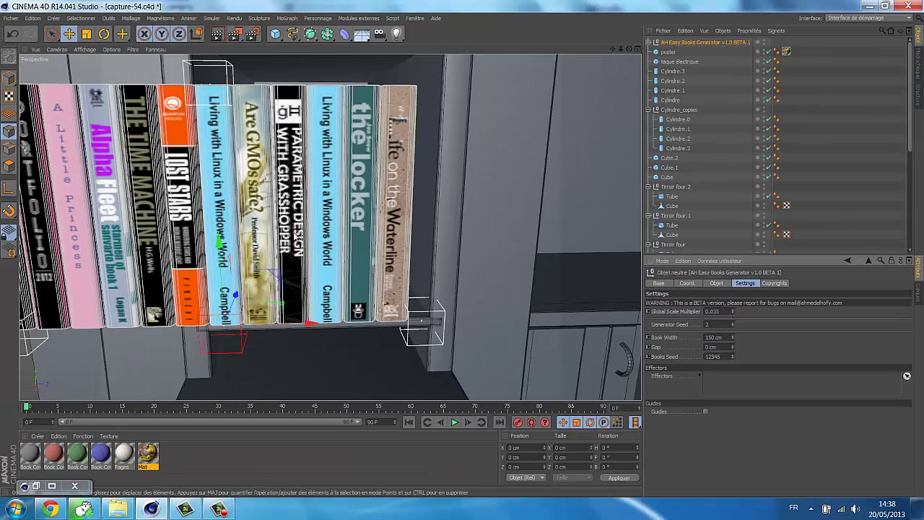
pyautogui.scroll(-2, 294, 235)
pyautogui.scroll(-3, 295, 235)
pyautogui.scroll(-2, 292, 233)
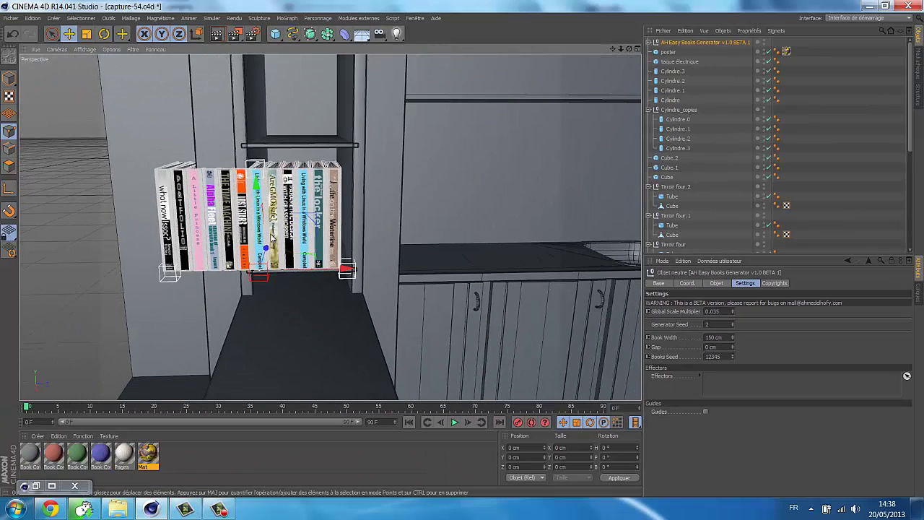
# - Set the Books Seed to 123, then to 789 to reshuffle the books
pyautogui.keyDown('alt'); pyautogui.moveTo(292, 232); pyautogui.dragTo(273, 235); pyautogui.keyUp('alt')
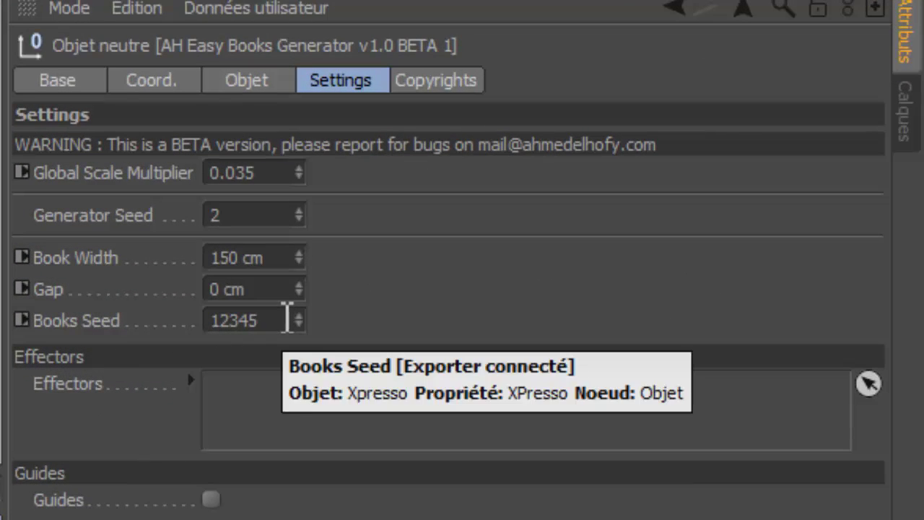
pyautogui.doubleClick(274, 319)
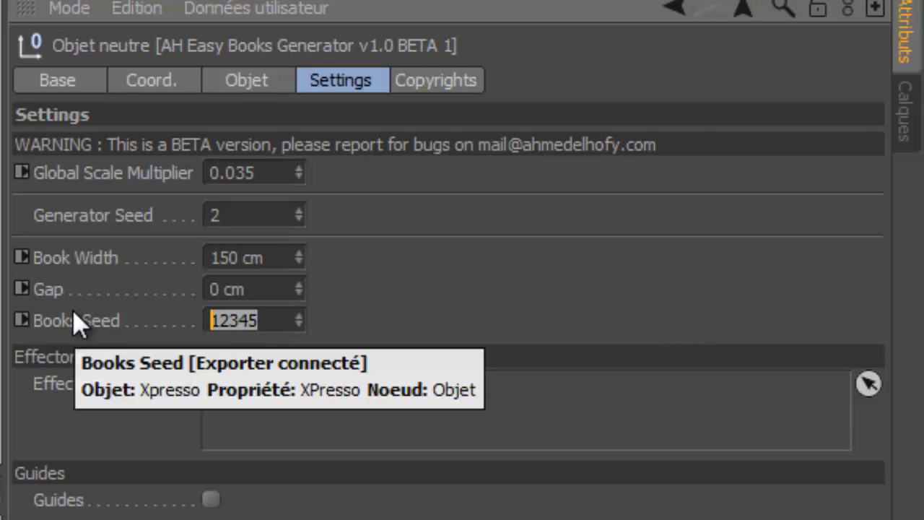
pyautogui.write('123')
pyautogui.press('Return')
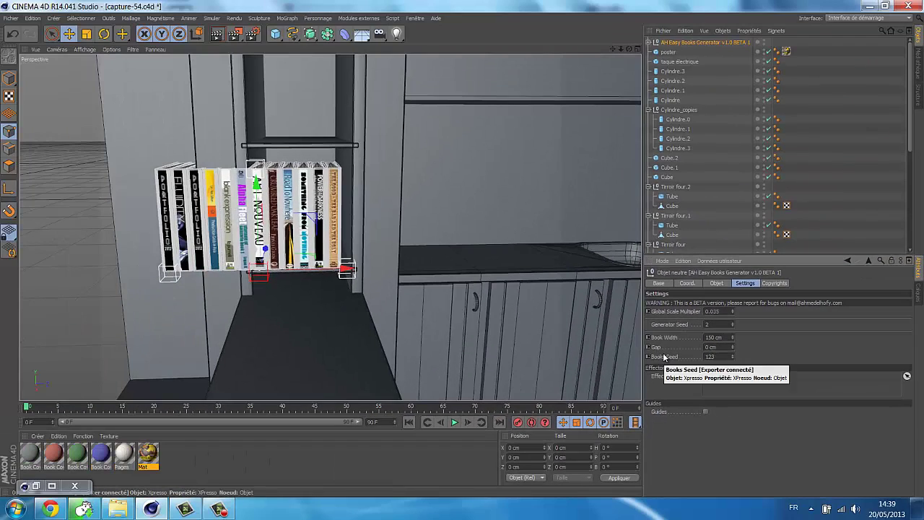
pyautogui.doubleClick(710, 357)
pyautogui.write('789')
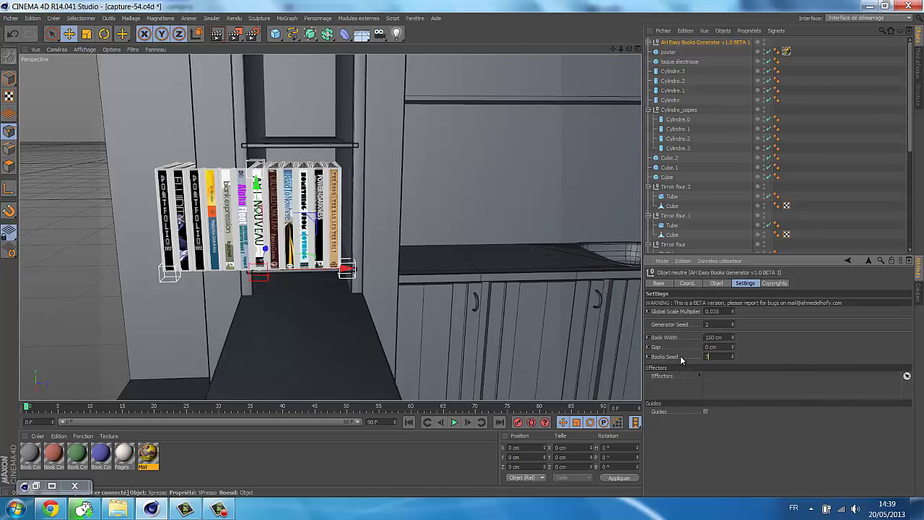
pyautogui.press('Return')
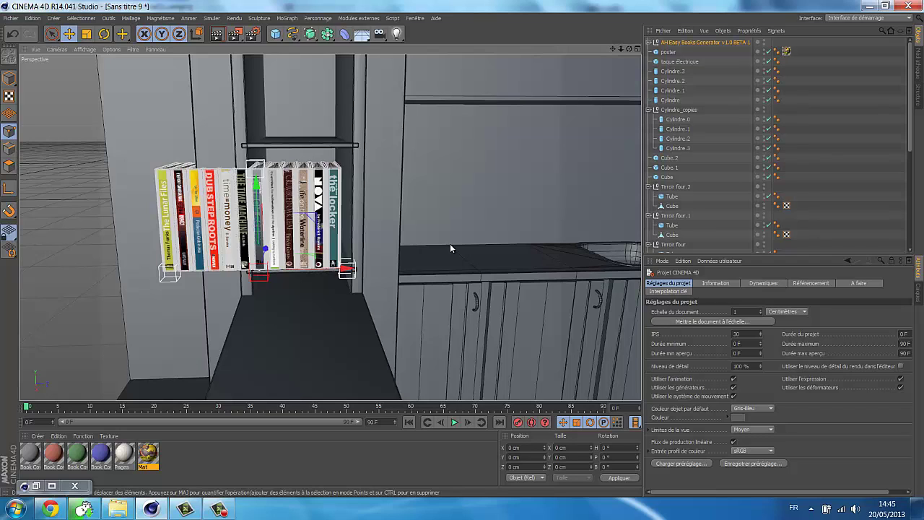
# - Select AH Easy Books Generator and expand it to list its Depth, Height and Width handles
pyautogui.click(682, 44)
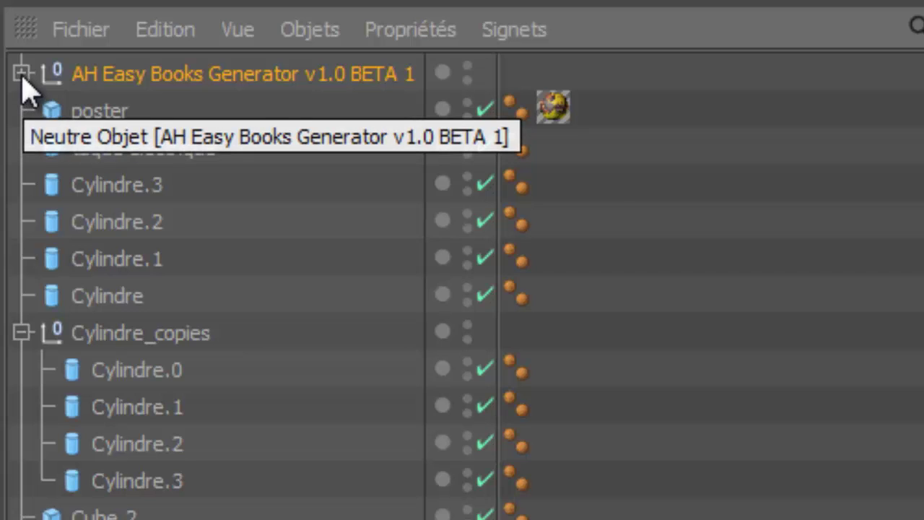
pyautogui.click(22, 75)
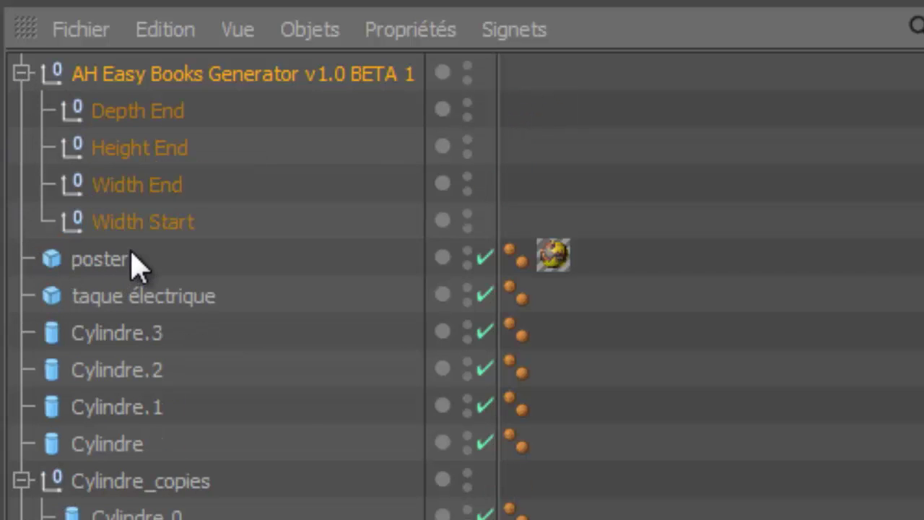
# - Drag the Width Start handle to widen the book row across the shelf niche
pyautogui.click(140, 222)
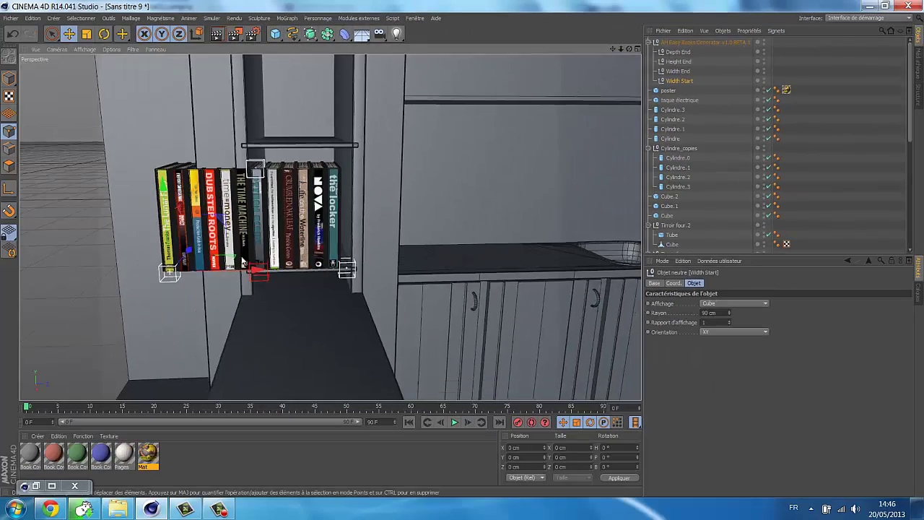
pyautogui.moveTo(243, 261)
pyautogui.keyDown('alt'); pyautogui.mouseDown()
pyautogui.moveTo(167, 305)
pyautogui.moveTo(322, 260)
pyautogui.moveTo(298, 253)
pyautogui.mouseUp(); pyautogui.keyUp('alt')
pyautogui.scroll(4, 187, 298)
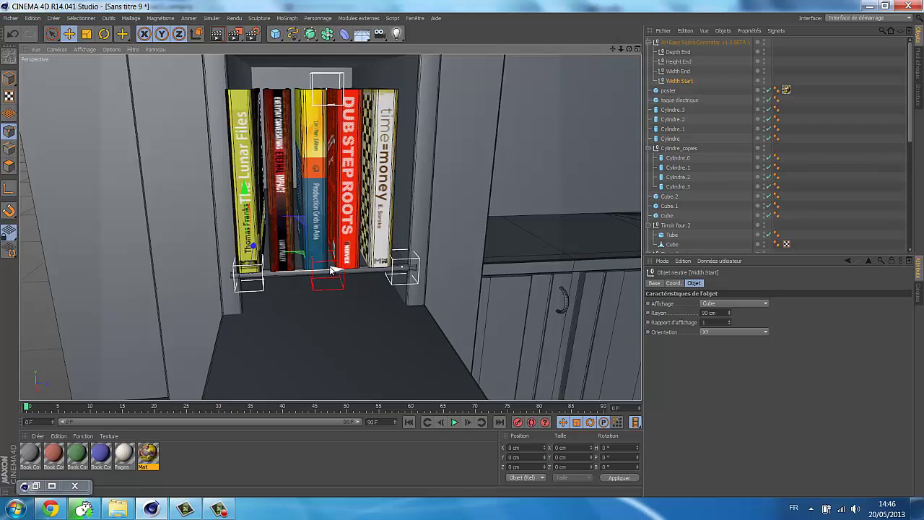
pyautogui.moveTo(330, 268); pyautogui.dragTo(322, 271)
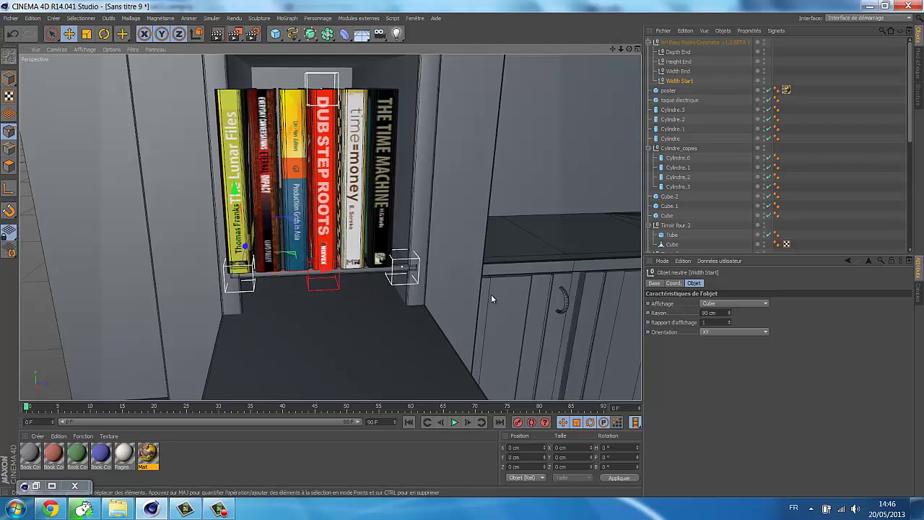
# - Shift the whole books generator along X and lower it slightly onto the shelf
pyautogui.click(675, 42)
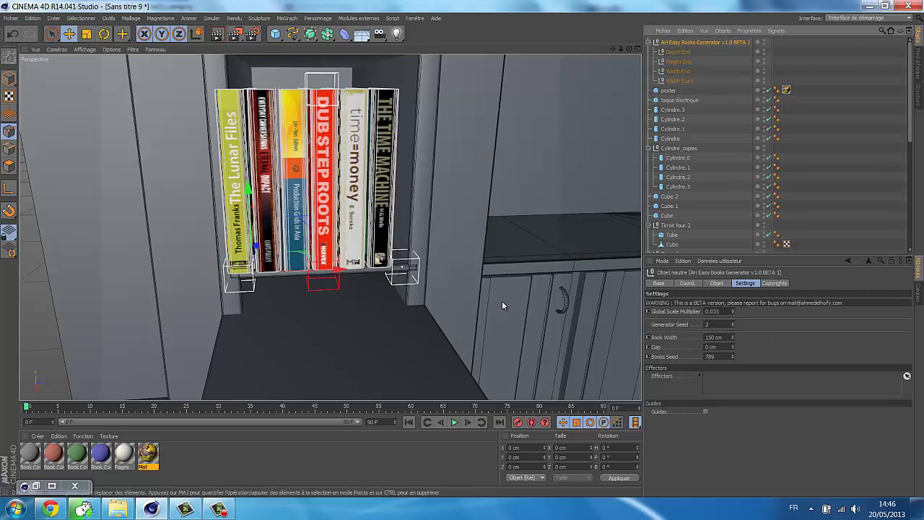
pyautogui.moveTo(338, 270)
pyautogui.mouseDown()
pyautogui.moveTo(354, 269)
pyautogui.moveTo(311, 231)
pyautogui.mouseUp()
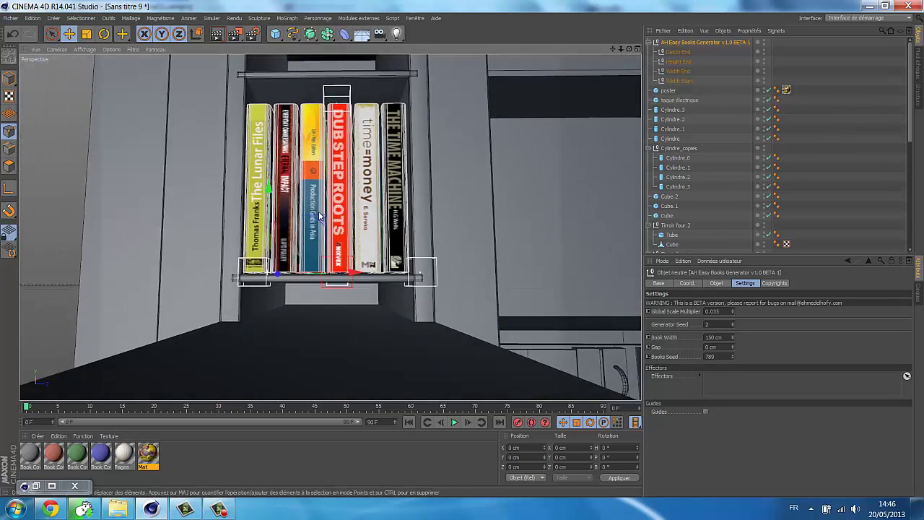
pyautogui.scroll(5, 304, 217)
pyautogui.scroll(-5, 304, 217)
pyautogui.scroll(2, 347, 275)
pyautogui.scroll(3, 354, 288)
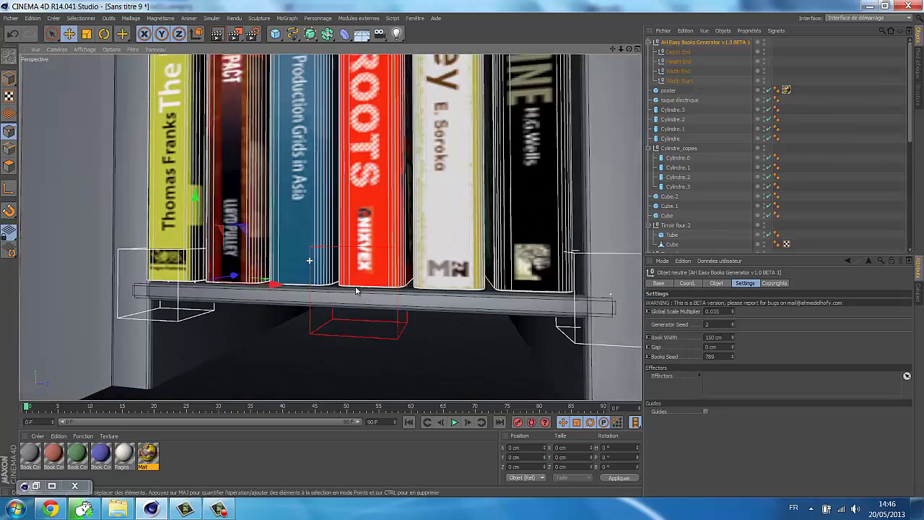
pyautogui.scroll(3, 398, 281)
pyautogui.keyDown('alt'); pyautogui.moveTo(305, 272); pyautogui.dragTo(359, 254); pyautogui.keyUp('alt')
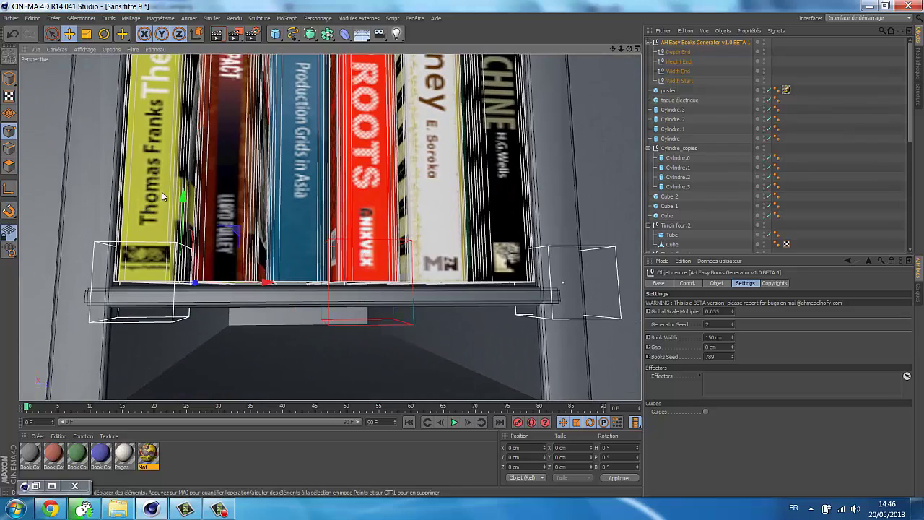
pyautogui.moveTo(183, 199); pyautogui.dragTo(337, 266)
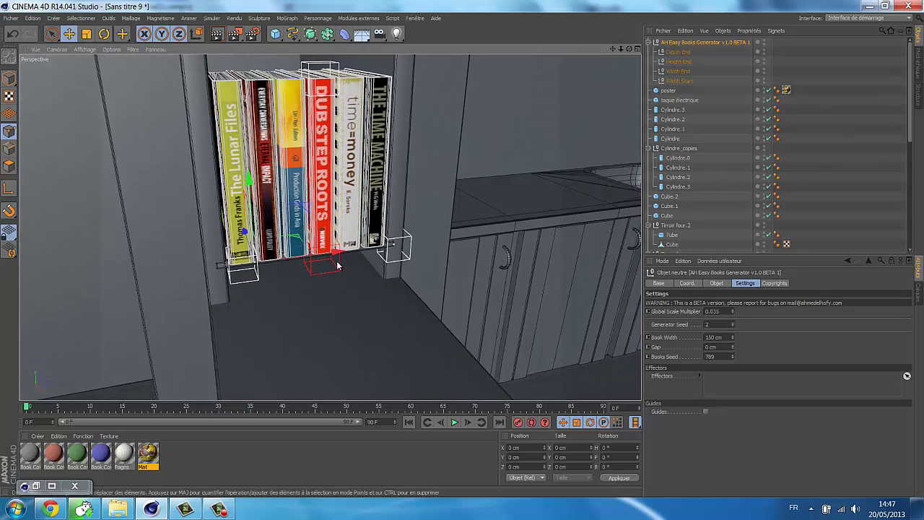
# - Render the kitchen scene to the Picture Viewer
pyautogui.hotkey('ctrl', 'r')
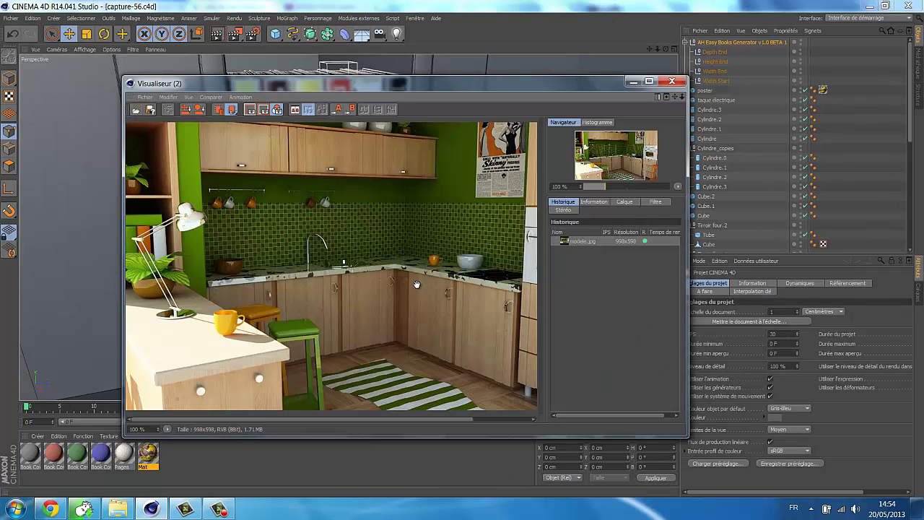
# - Load the Coffee-Cup model from the content library's Broadcast > 3D Objects > Food folder
pyautogui.click(633, 81)
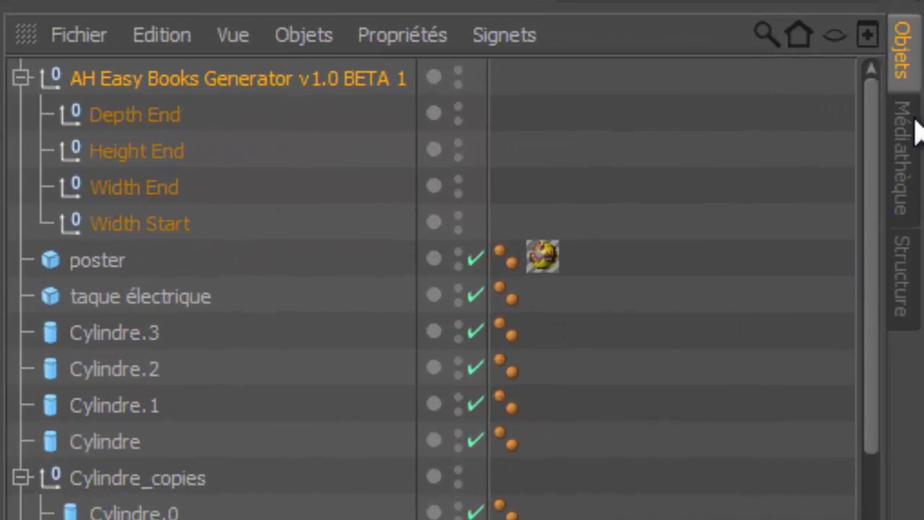
pyautogui.click(919, 177)
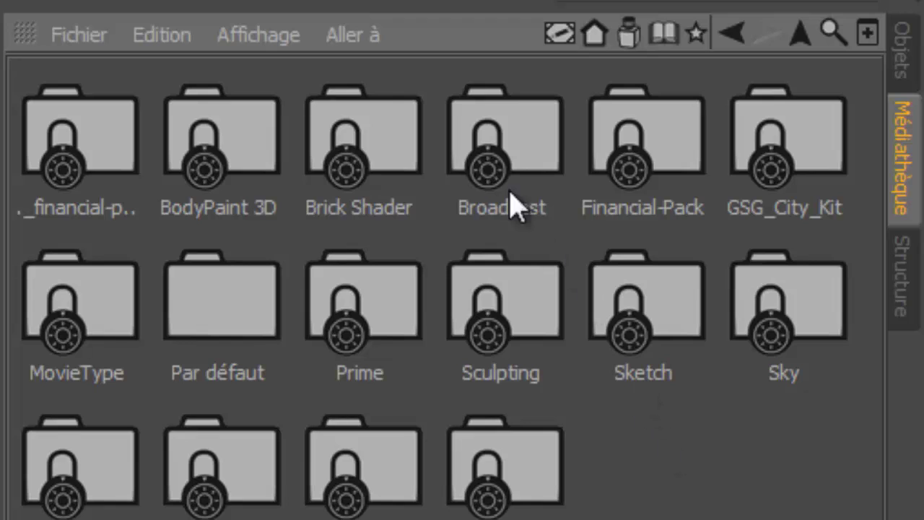
pyautogui.doubleClick(491, 175)
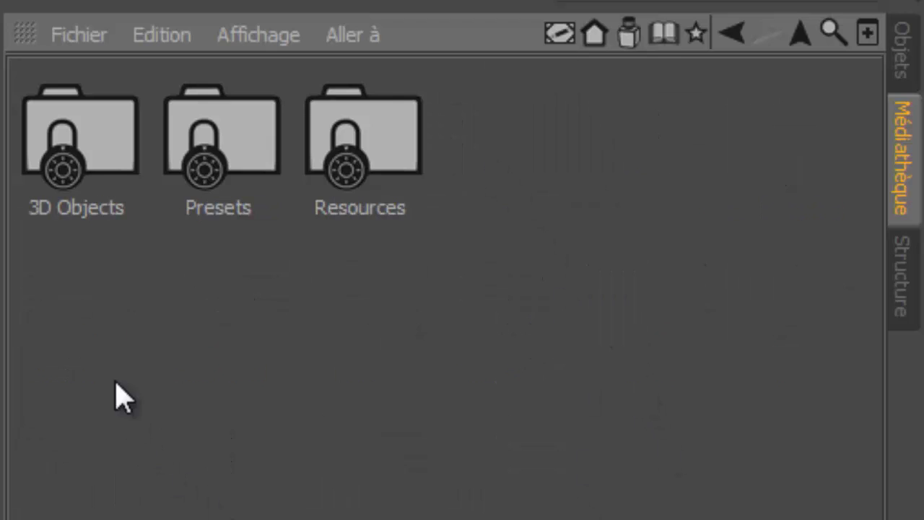
pyautogui.doubleClick(75, 156)
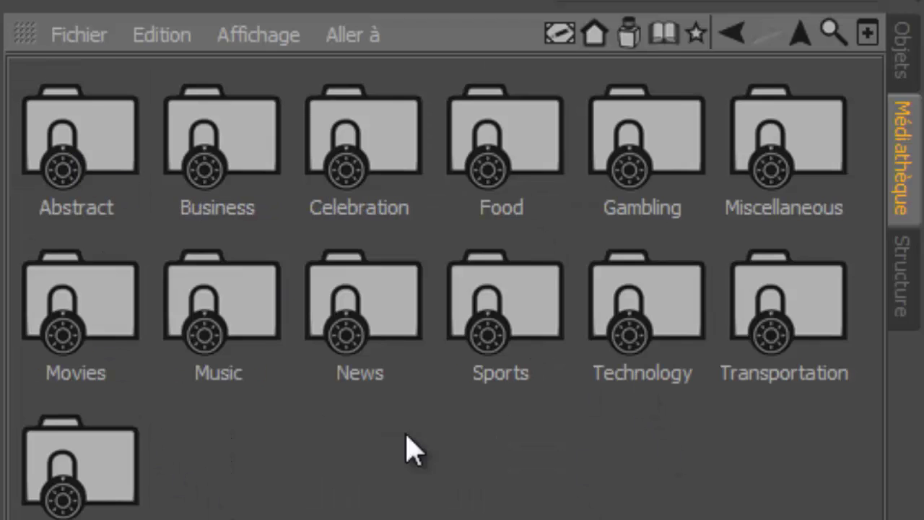
pyautogui.doubleClick(503, 173)
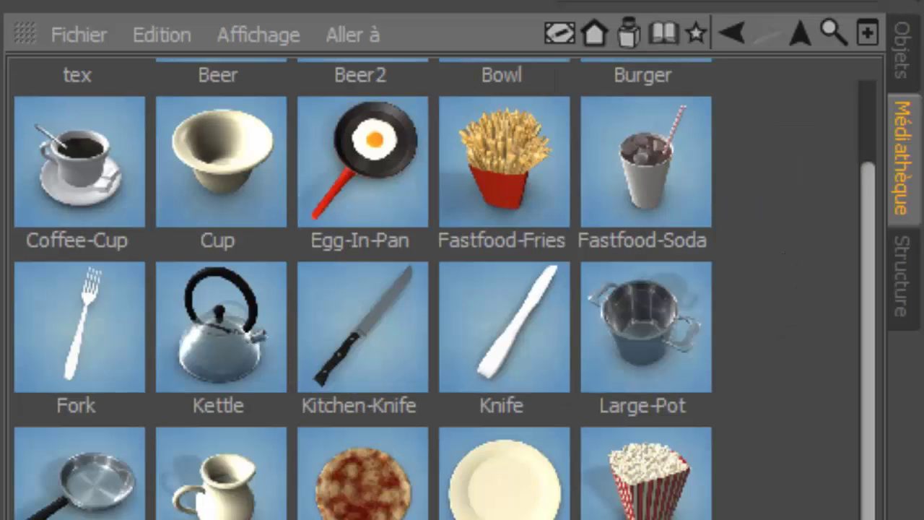
pyautogui.scroll(-3, 503, 173)
pyautogui.scroll(3, 811, 454)
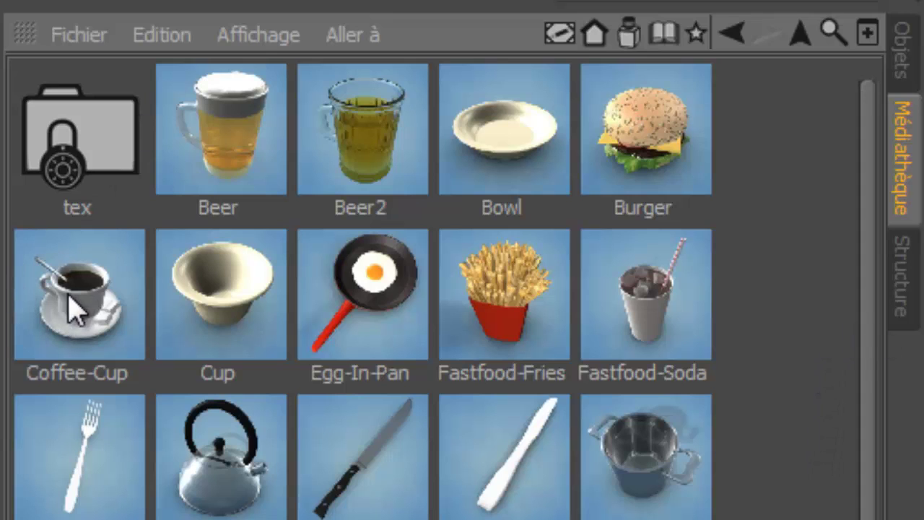
pyautogui.click(110, 328)
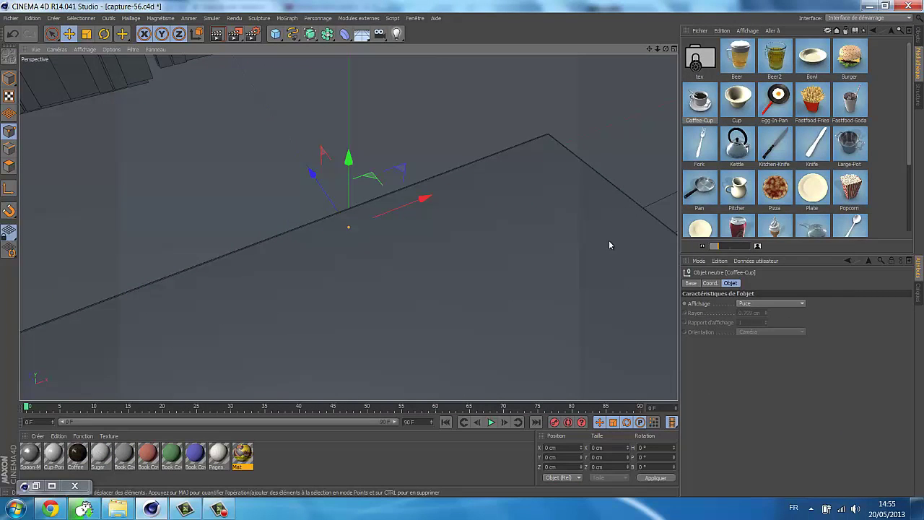
# - Zoom the view onto the coffee cup and briefly check the kitchen reference render
pyautogui.moveTo(625, 246)
pyautogui.keyDown('alt'); pyautogui.mouseDown()
pyautogui.moveTo(581, 252)
pyautogui.moveTo(577, 223)
pyautogui.moveTo(639, 213)
pyautogui.moveTo(496, 250)
pyautogui.moveTo(341, 142)
pyautogui.moveTo(412, 192)
pyautogui.moveTo(382, 192)
pyautogui.mouseUp(); pyautogui.keyUp('alt')
pyautogui.keyDown('alt'); pyautogui.moveTo(383, 192); pyautogui.dragTo(318, 193, button='right'); pyautogui.keyUp('alt')
pyautogui.keyDown('alt'); pyautogui.moveTo(317, 194); pyautogui.dragTo(361, 202); pyautogui.keyUp('alt')
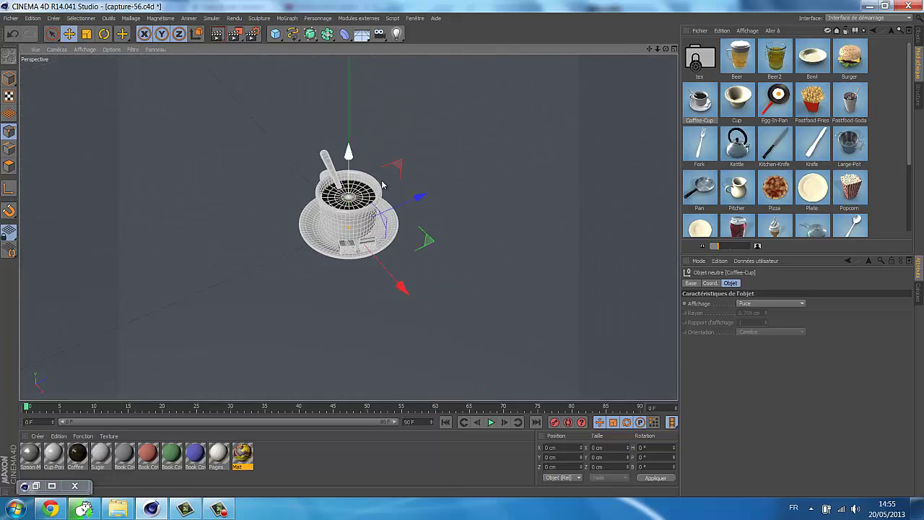
pyautogui.keyDown('alt'); pyautogui.moveTo(361, 202); pyautogui.dragTo(382, 184, button='right'); pyautogui.keyUp('alt')
pyautogui.scroll(2, 383, 184)
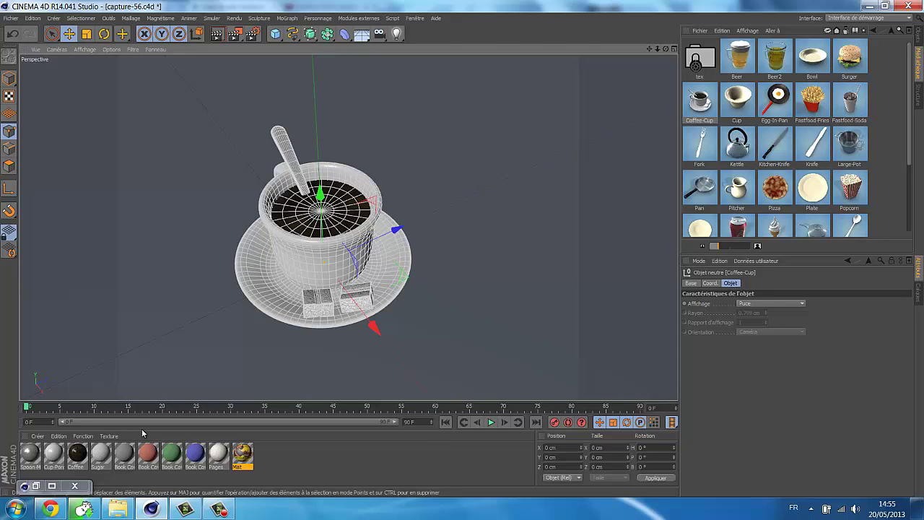
pyautogui.click(36, 485)
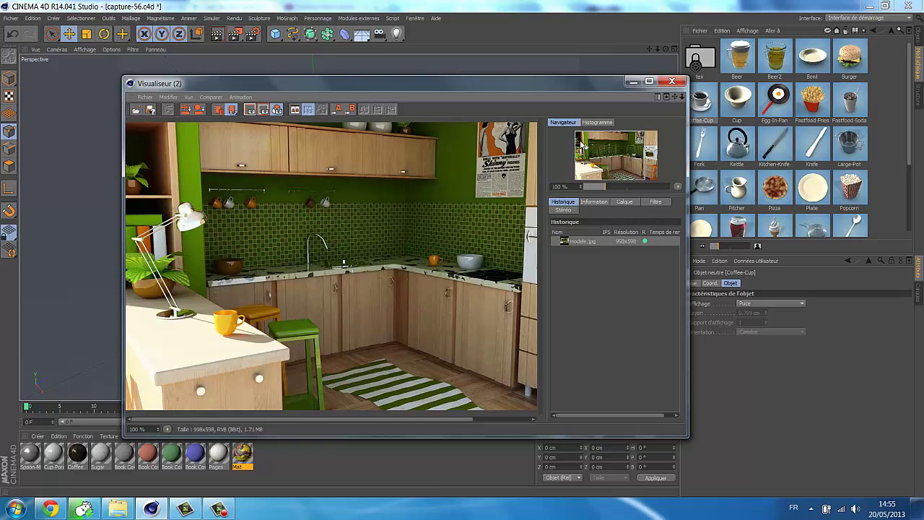
pyautogui.click(633, 81)
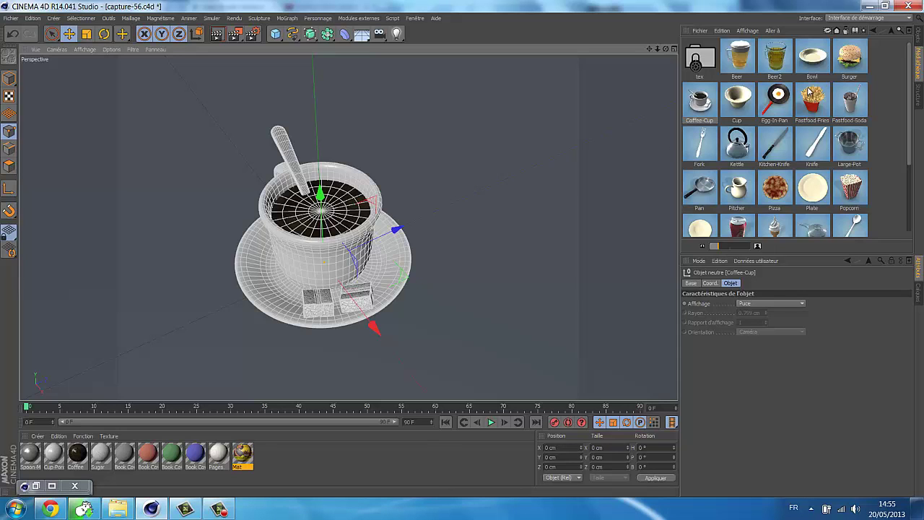
# - Expand the Coffee-Cup group and delete Sugar-A and Sugar-B
pyautogui.click(917, 43)
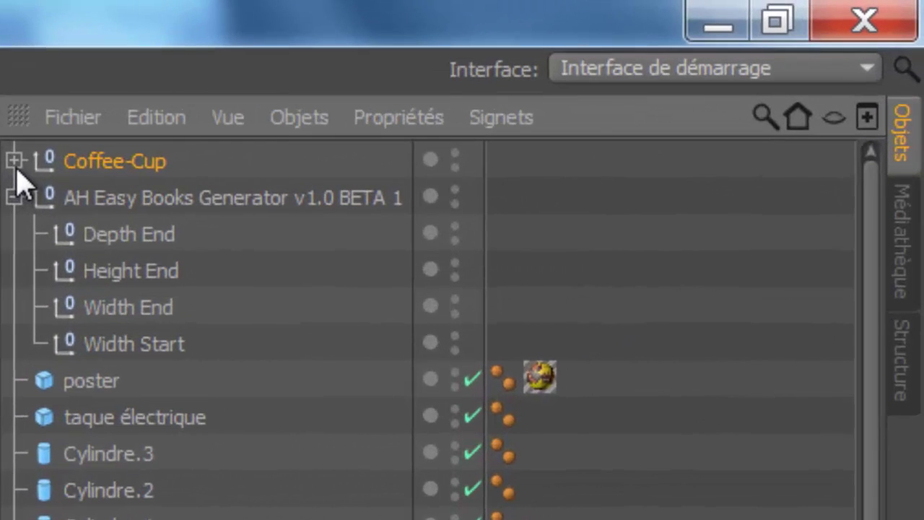
pyautogui.click(15, 162)
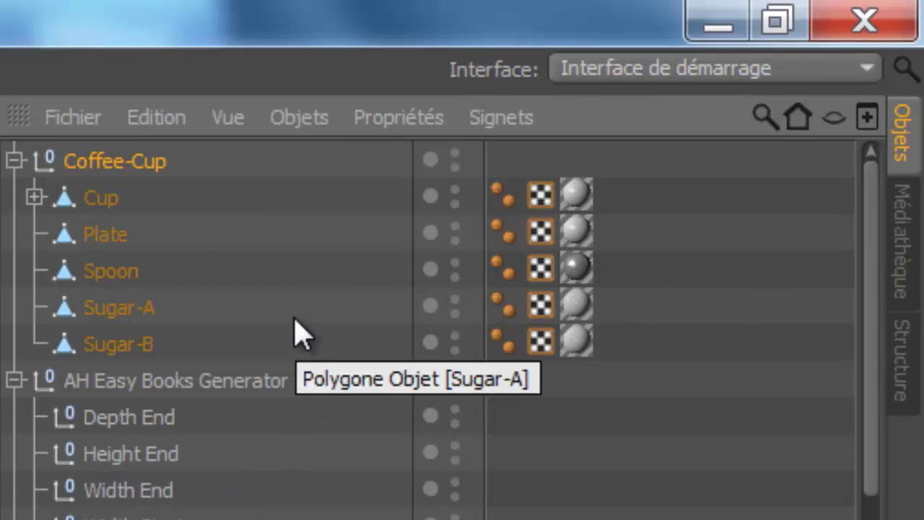
pyautogui.click(154, 318)
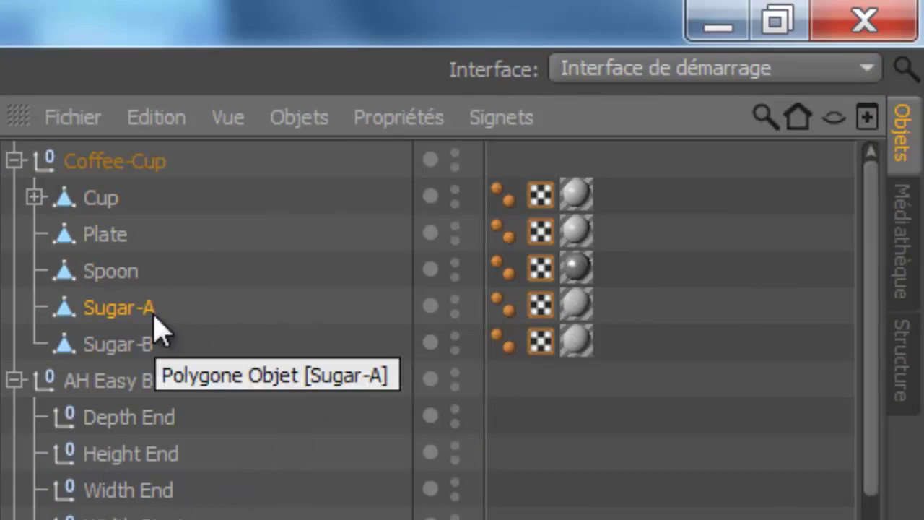
pyautogui.press('Delete')
pyautogui.click(152, 314)
pyautogui.press('Delete')
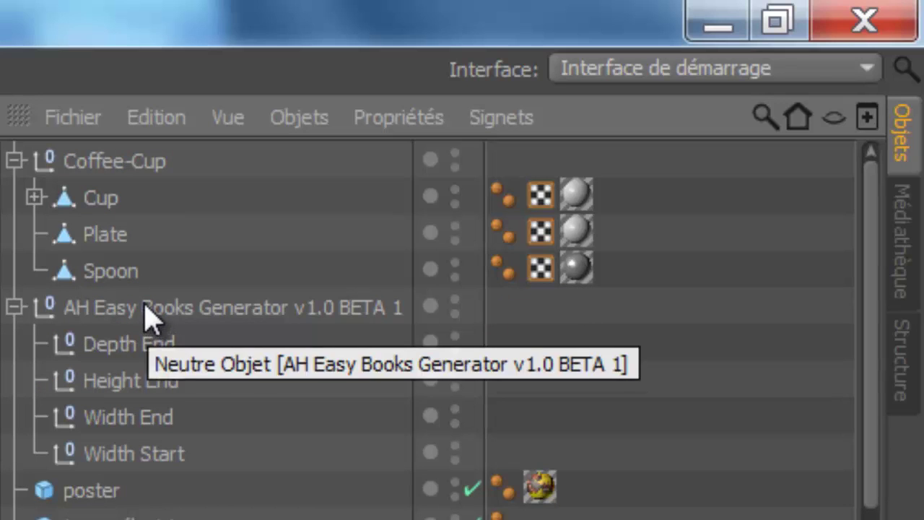
# - Delete the Spoon, the Plate and the Coffee object inside Cup
pyautogui.click(132, 276)
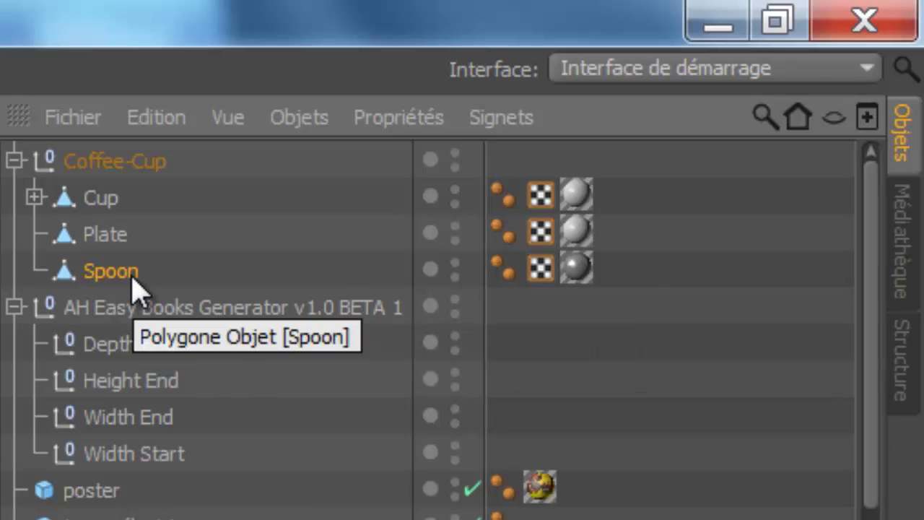
pyautogui.press('Delete')
pyautogui.click(120, 241)
pyautogui.press('Delete')
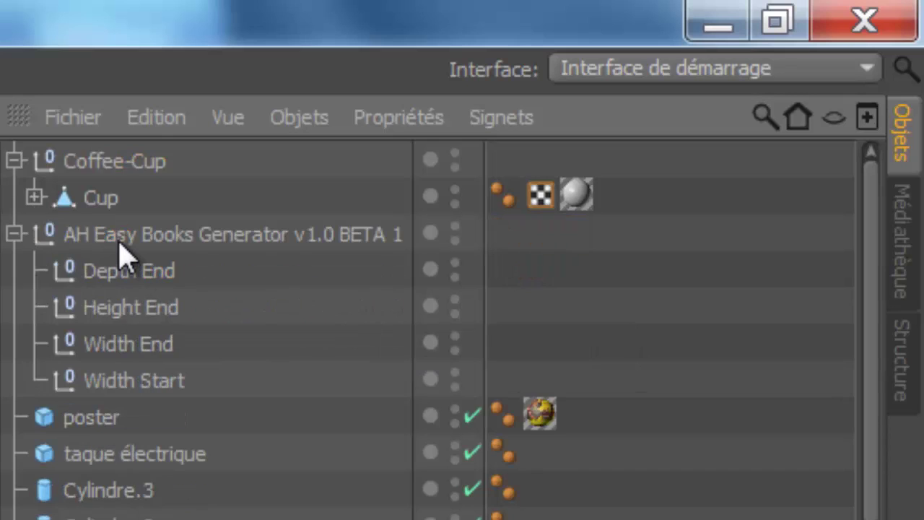
pyautogui.click(35, 198)
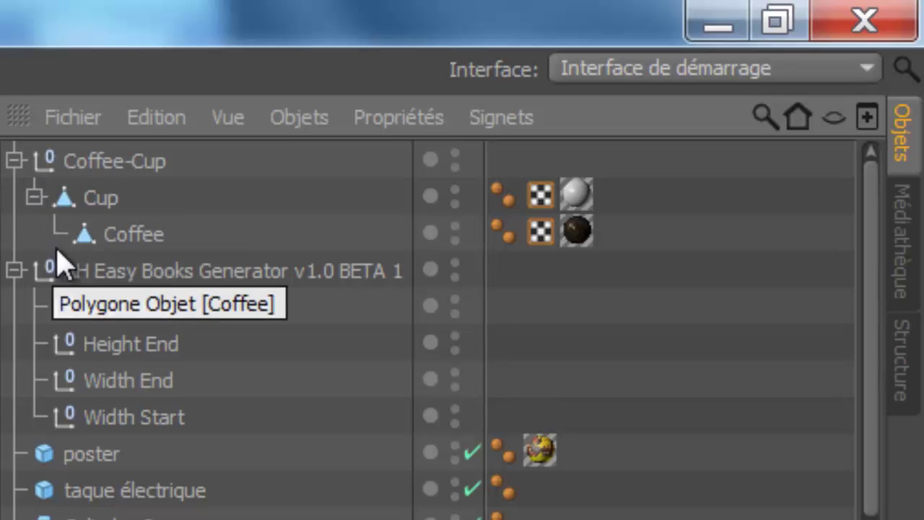
pyautogui.click(121, 242)
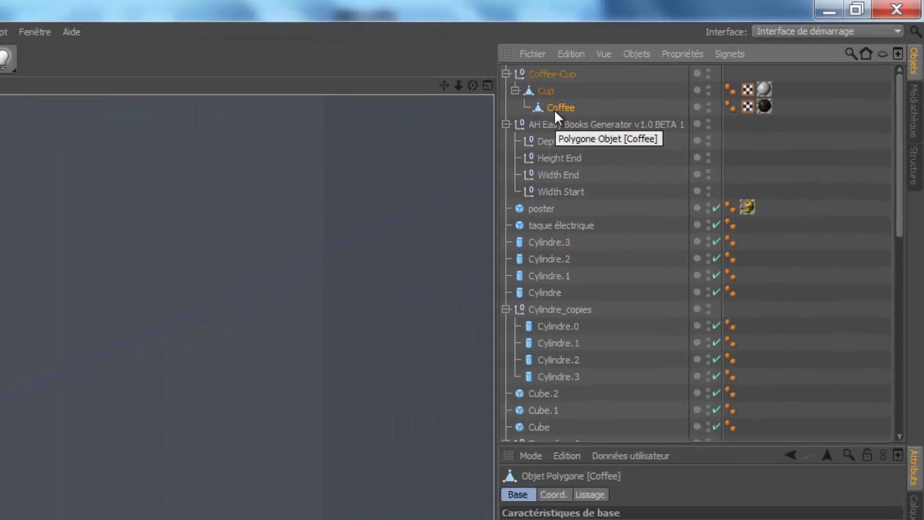
pyautogui.press('Delete')
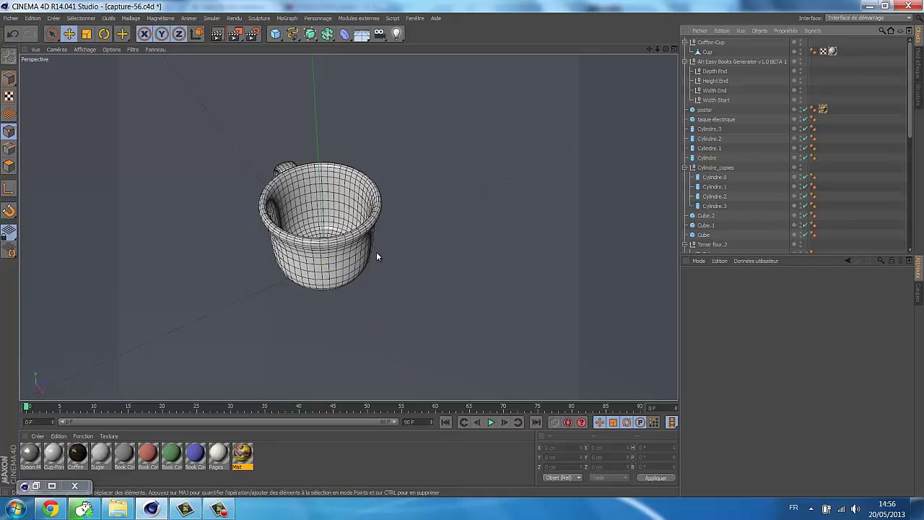
# - In the front view, move the Coffee-Cup group up onto the countertop
pyautogui.press('F4')
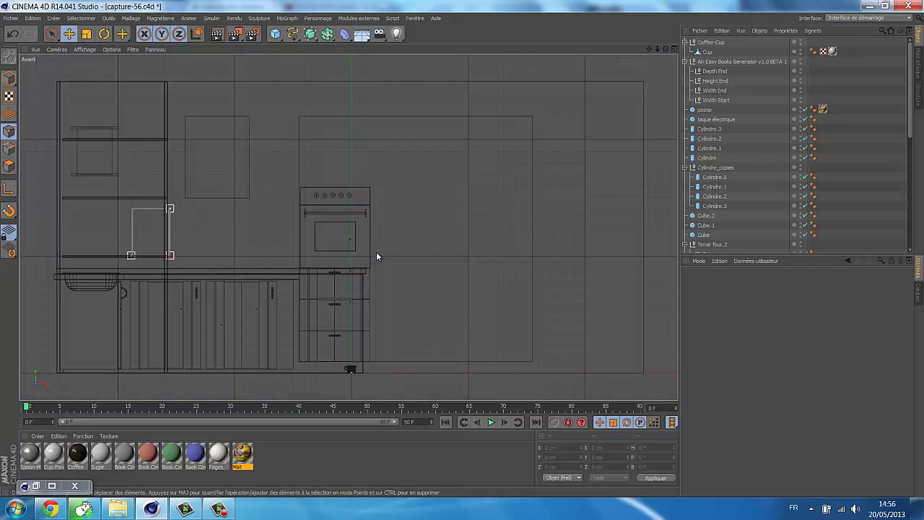
pyautogui.press('e')
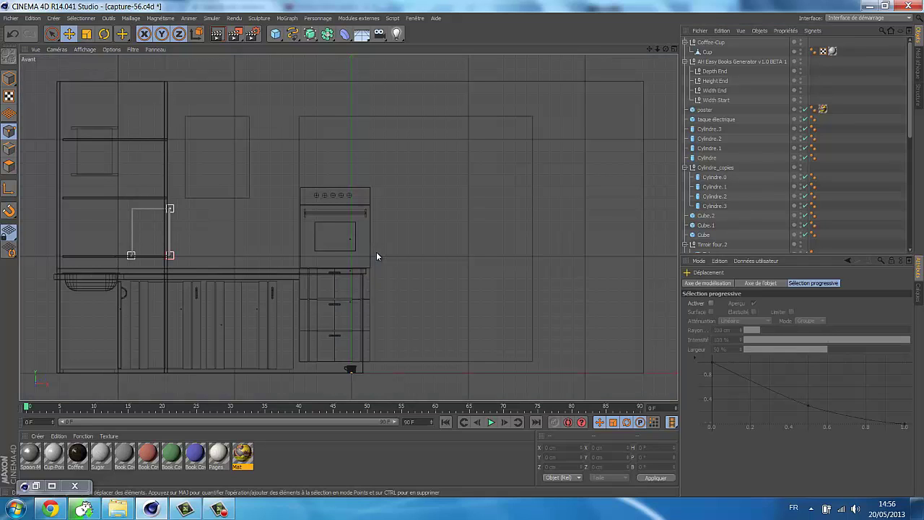
pyautogui.click(714, 43)
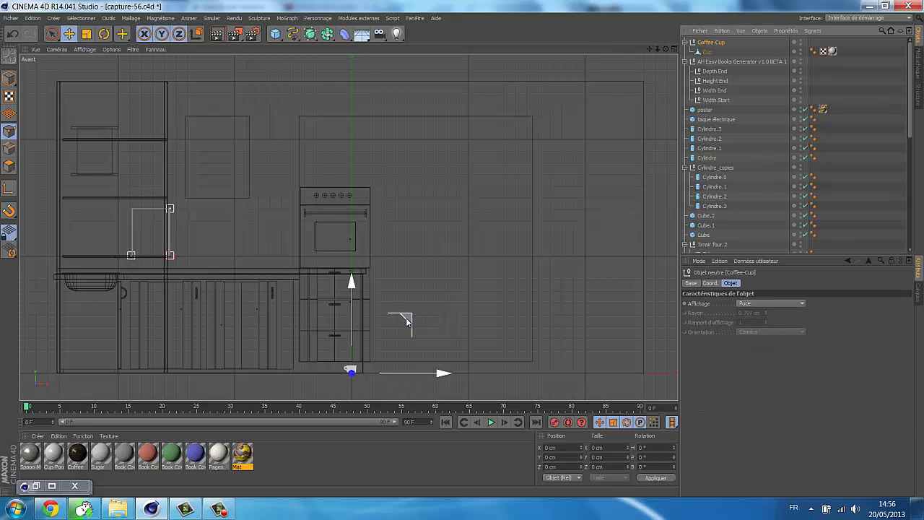
pyautogui.moveTo(416, 323)
pyautogui.mouseDown()
pyautogui.moveTo(327, 175)
pyautogui.moveTo(322, 215)
pyautogui.mouseUp()
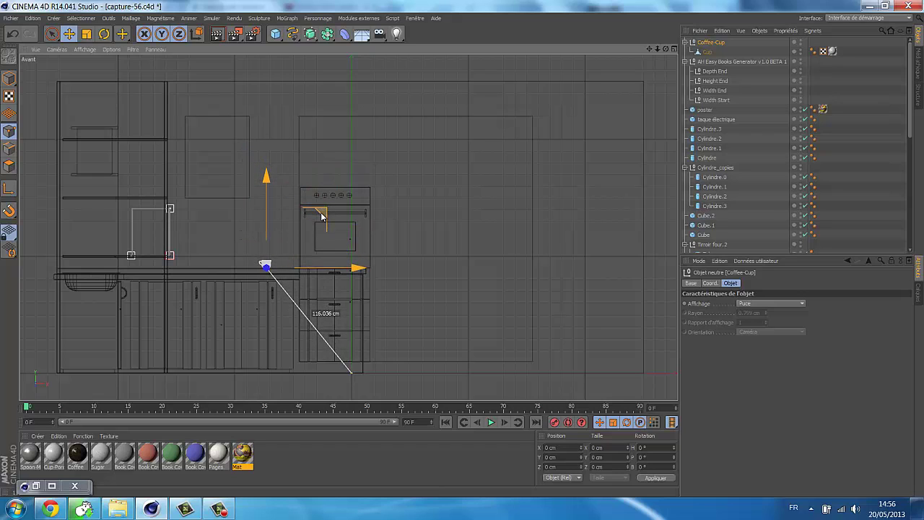
pyautogui.moveTo(322, 215); pyautogui.dragTo(322, 215)
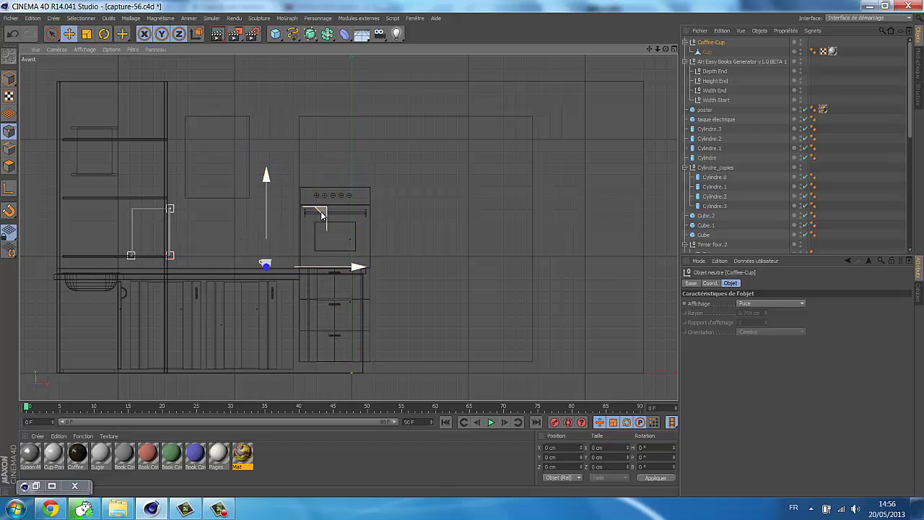
# - Adjust the cup's depth in the top view and check it from the right side
pyautogui.press('F2')
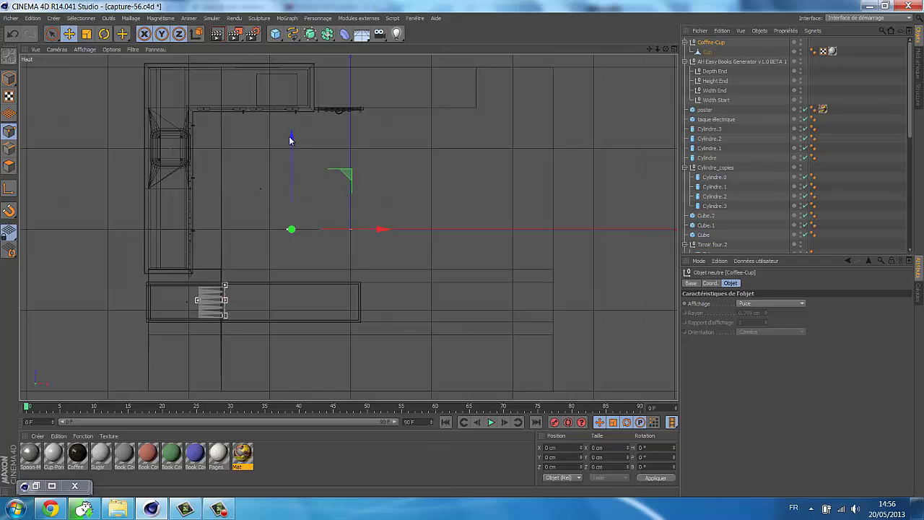
pyautogui.moveTo(292, 151); pyautogui.dragTo(291, 210)
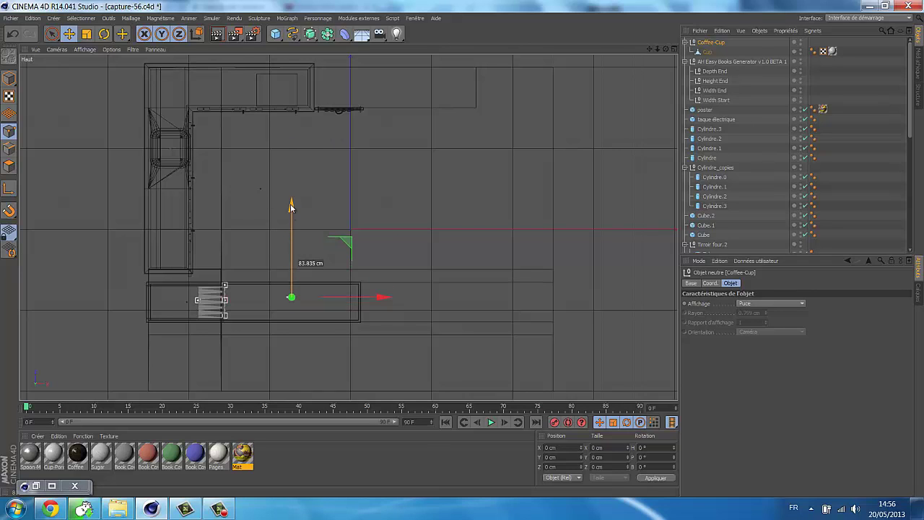
pyautogui.press('F3')
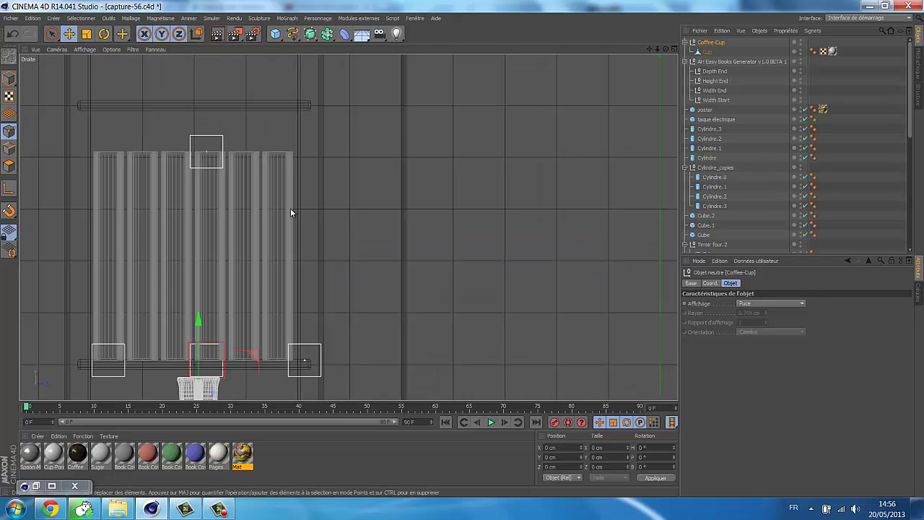
pyautogui.scroll(-2, 229, 357)
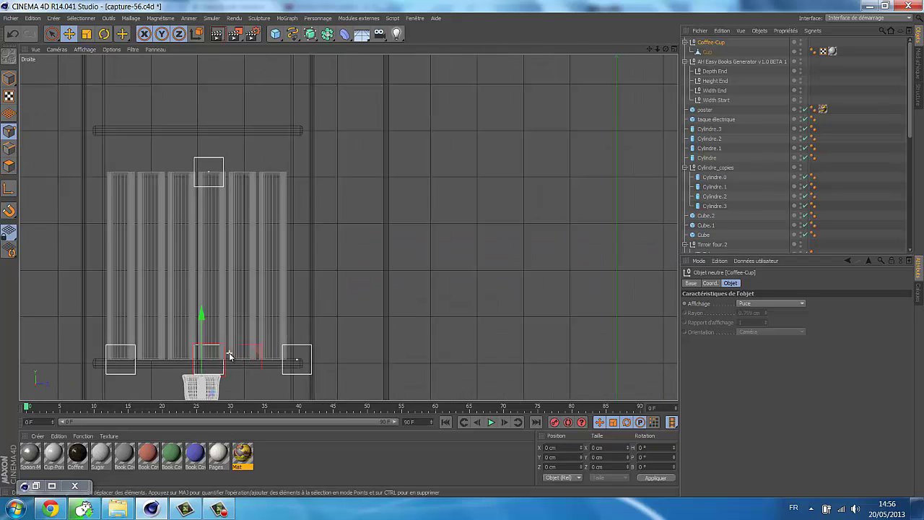
pyautogui.scroll(-2, 230, 357)
pyautogui.scroll(-2, 229, 357)
pyautogui.scroll(-2, 229, 357)
pyautogui.scroll(1, 230, 357)
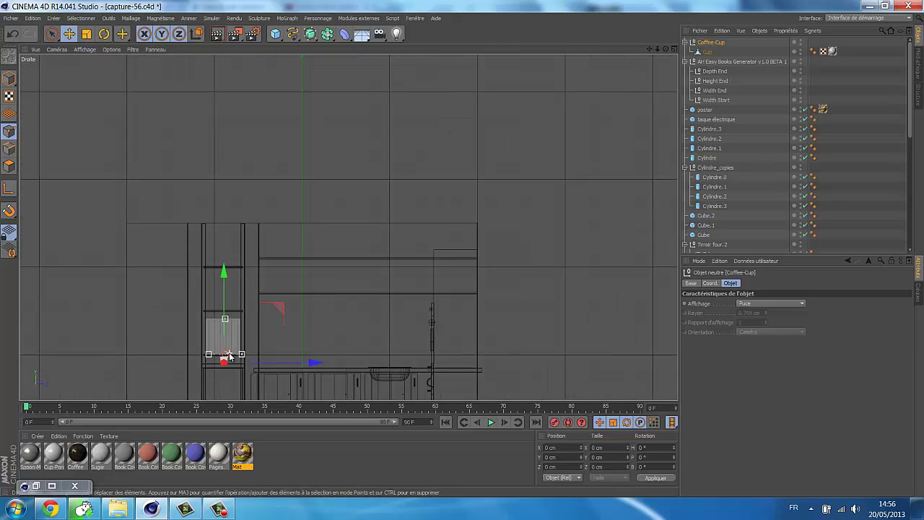
pyautogui.scroll(1, 229, 357)
pyautogui.scroll(1, 230, 357)
pyautogui.scroll(1, 229, 357)
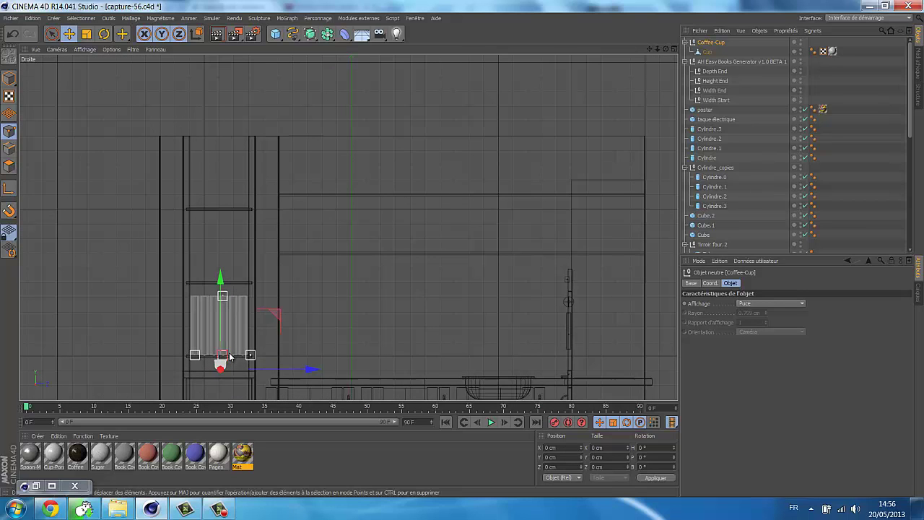
pyautogui.press('F1')
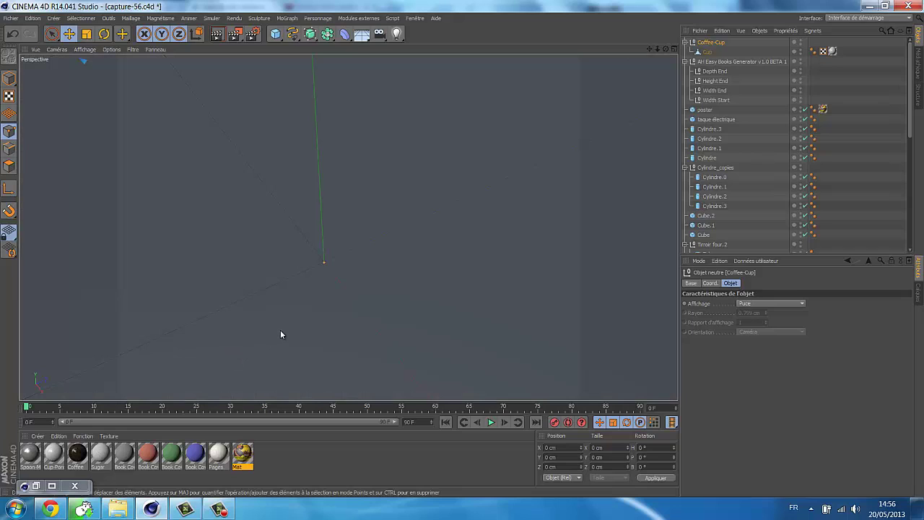
# - Frame the view on the coffee cup and lower it slightly onto the counter
pyautogui.hotkey('ctrl', 'shift', 'z')
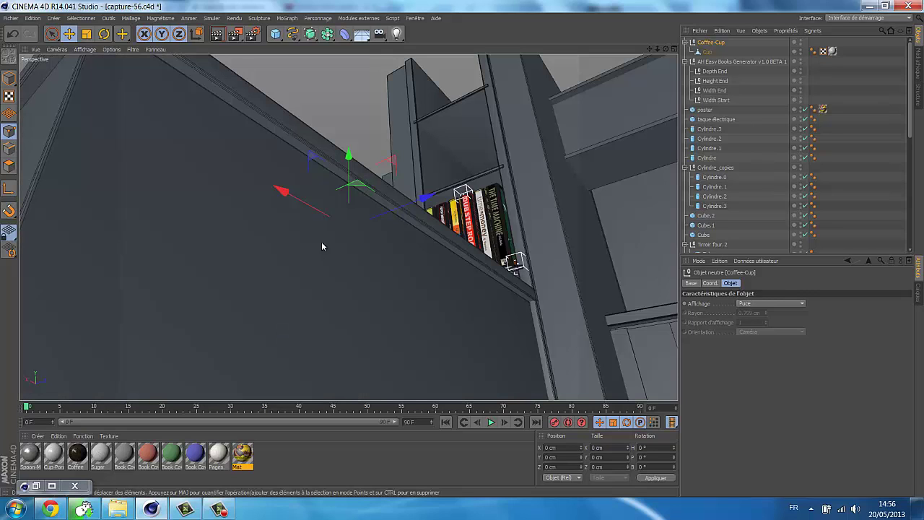
pyautogui.moveTo(321, 243)
pyautogui.keyDown('alt'); pyautogui.mouseDown()
pyautogui.moveTo(312, 329)
pyautogui.moveTo(347, 248)
pyautogui.moveTo(457, 238)
pyautogui.mouseUp(); pyautogui.keyUp('alt')
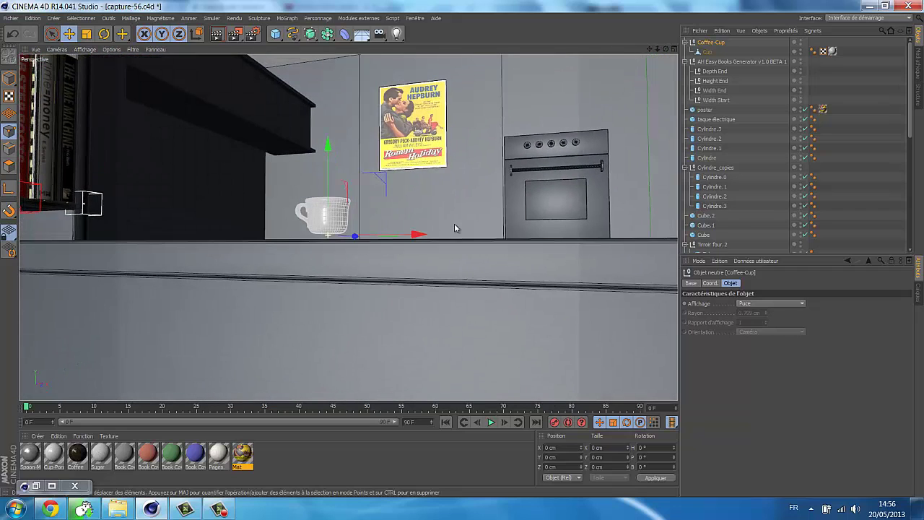
pyautogui.moveTo(326, 145); pyautogui.dragTo(329, 150)
# - Check the cup's placement, hide the books generator in the viewport, and restore the kitchen reference render
pyautogui.moveTo(489, 243)
pyautogui.keyDown('alt'); pyautogui.mouseDown()
pyautogui.moveTo(392, 275)
pyautogui.moveTo(417, 275)
pyautogui.moveTo(567, 352)
pyautogui.mouseUp(); pyautogui.keyUp('alt')
pyautogui.moveTo(575, 313)
pyautogui.keyDown('alt'); pyautogui.mouseDown()
pyautogui.moveTo(532, 310)
pyautogui.moveTo(579, 310)
pyautogui.mouseUp(); pyautogui.keyUp('alt')
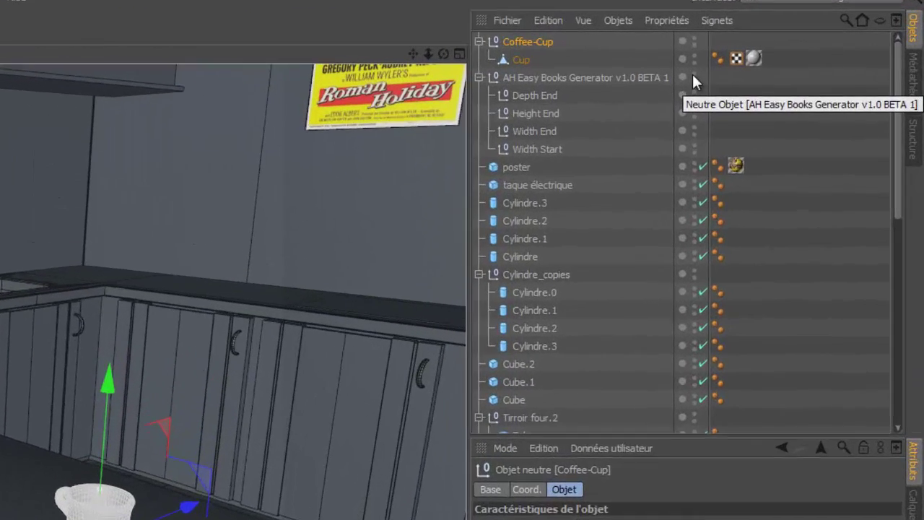
pyautogui.click(693, 75)
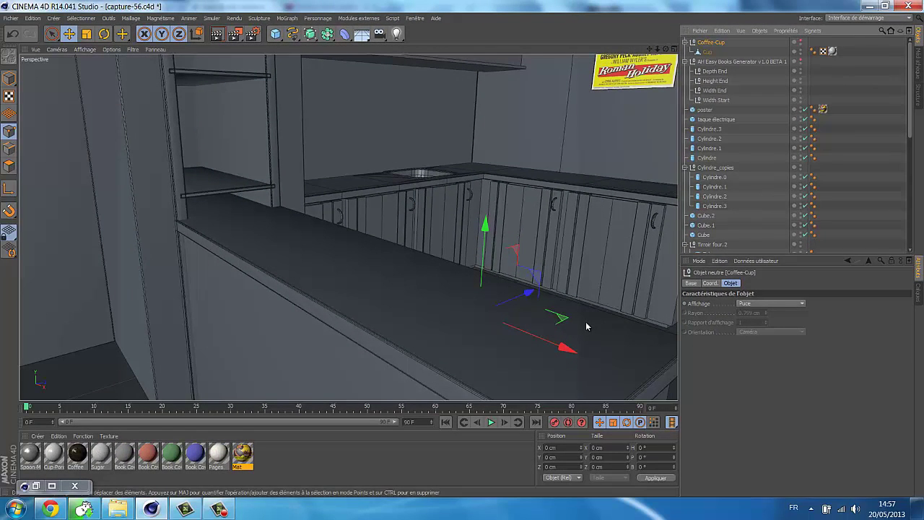
pyautogui.click(35, 488)
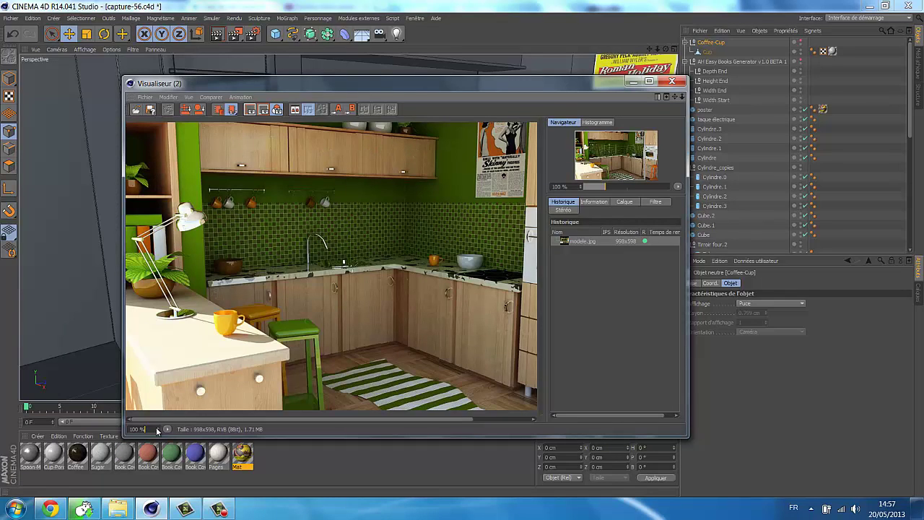
# - Fit the modele.jpg reference render to the Picture Viewer window at 85.671 %
pyautogui.moveTo(158, 431); pyautogui.dragTo(159, 430)
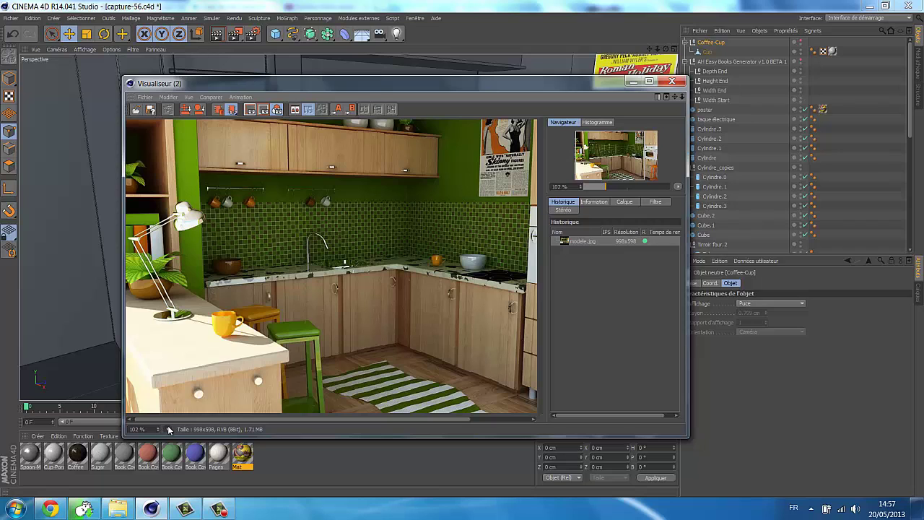
pyautogui.click(167, 429)
pyautogui.click(182, 329)
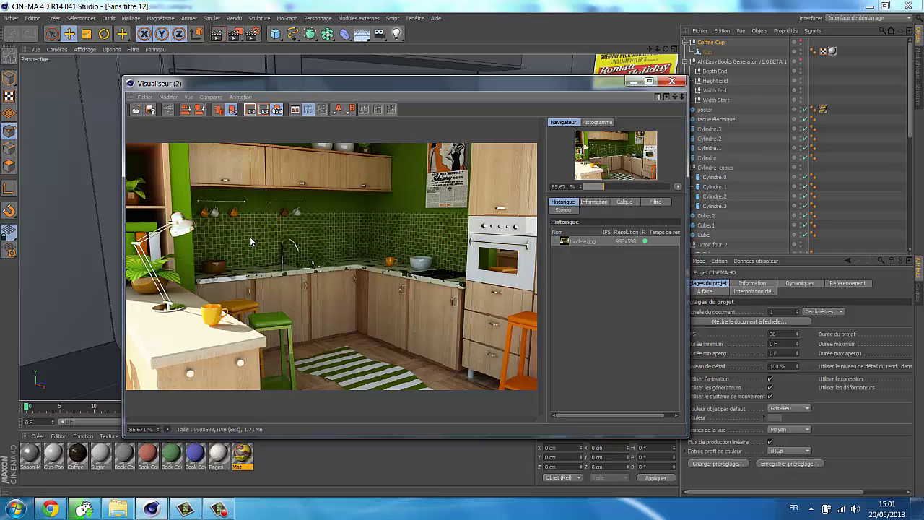
# - Add a new cube and set its size to 200 × 60 × 250 cm
pyautogui.click(633, 81)
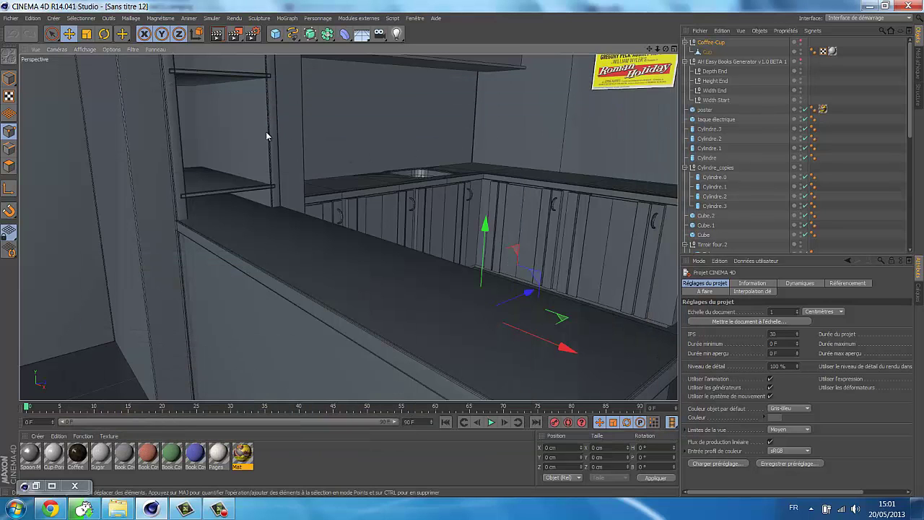
pyautogui.click(275, 34)
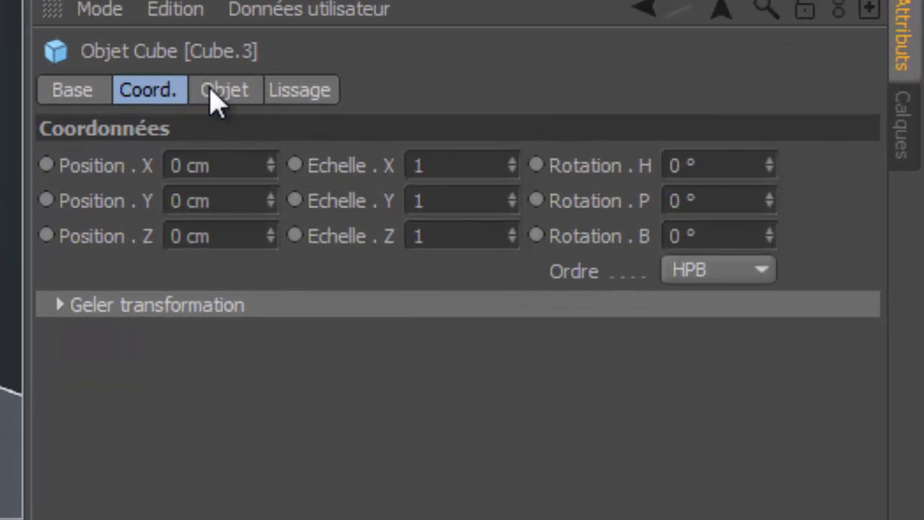
pyautogui.click(217, 98)
pyautogui.click(226, 170)
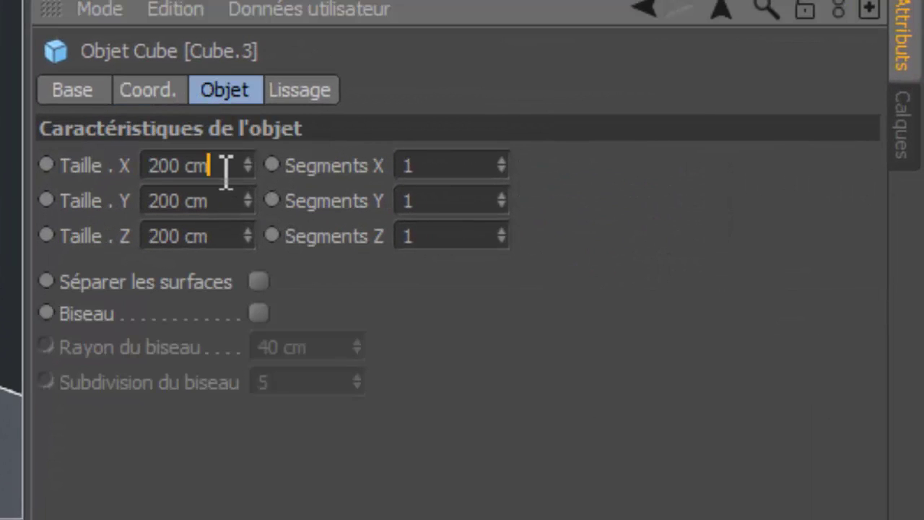
pyautogui.press('Tab')
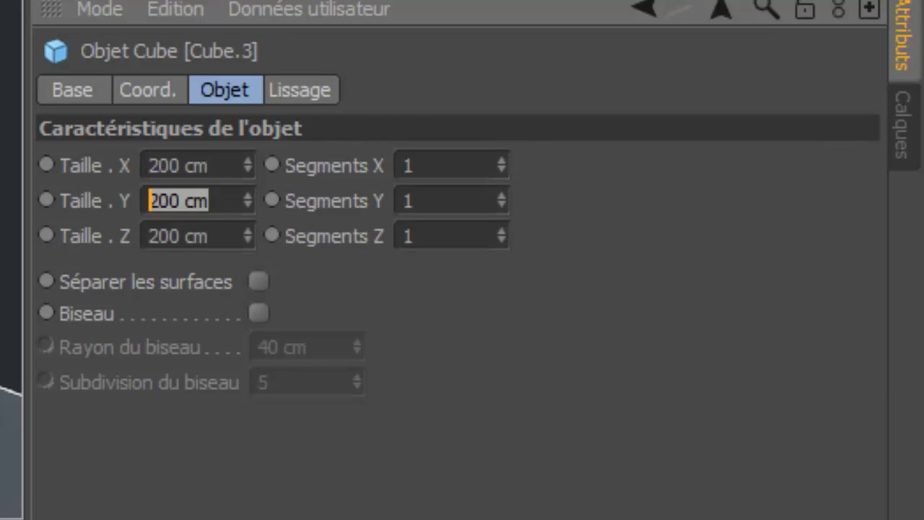
pyautogui.write('60')
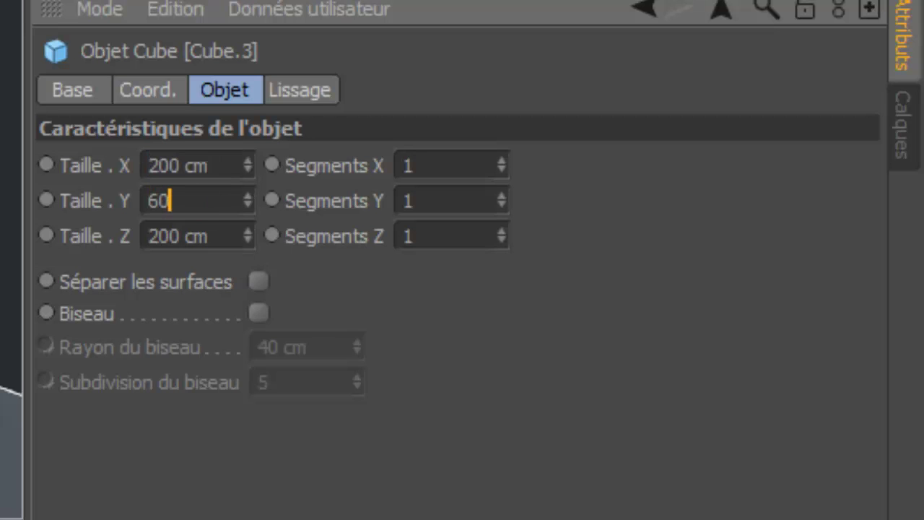
pyautogui.press('Tab')
pyautogui.write('250')
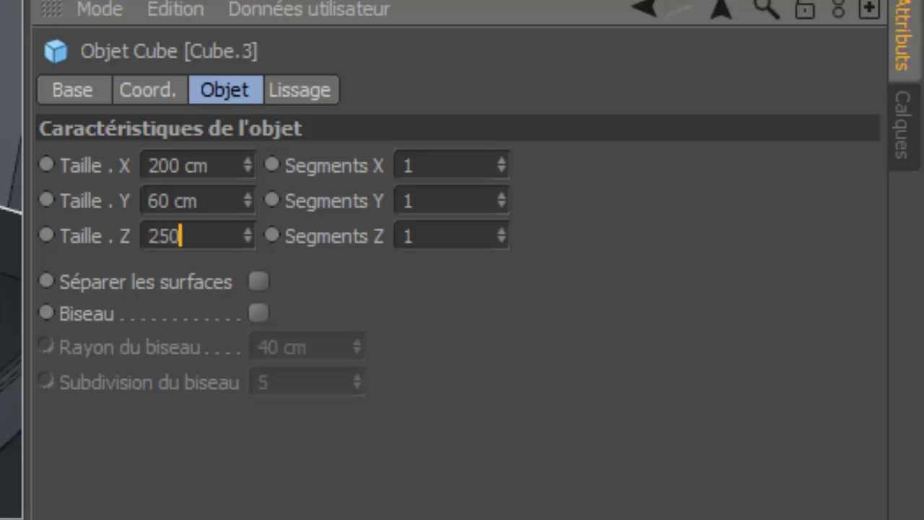
pyautogui.press('Return')
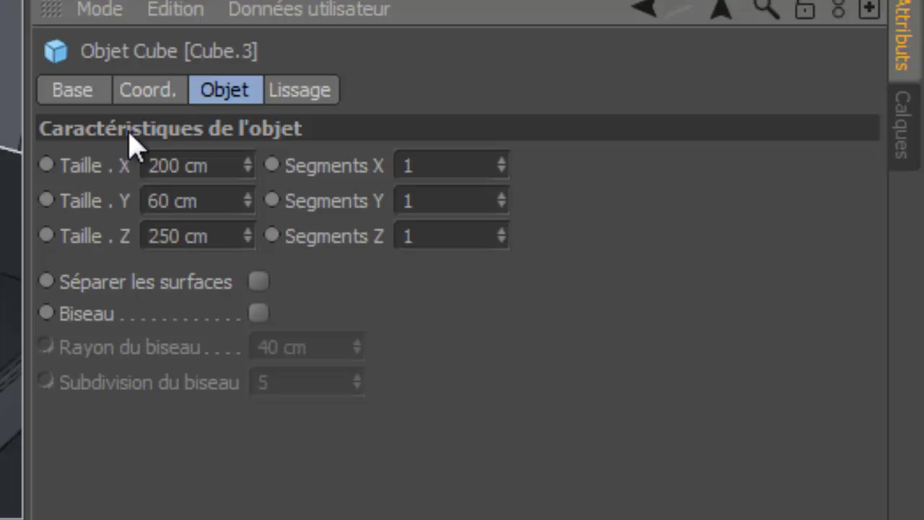
# - Position Cube.3 at X -150, Y 115, Z 75 cm
pyautogui.click(142, 106)
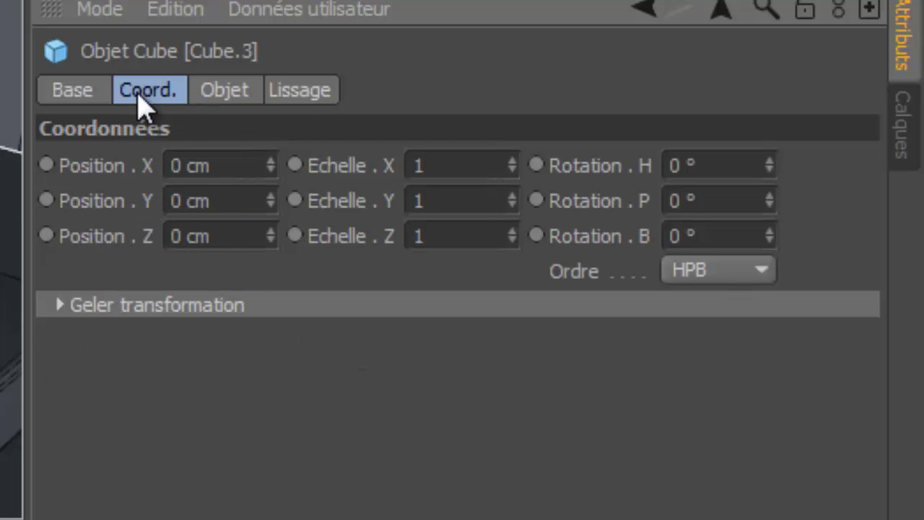
pyautogui.click(245, 162)
pyautogui.hotkey('ctrl', 'a')
pyautogui.write('-150')
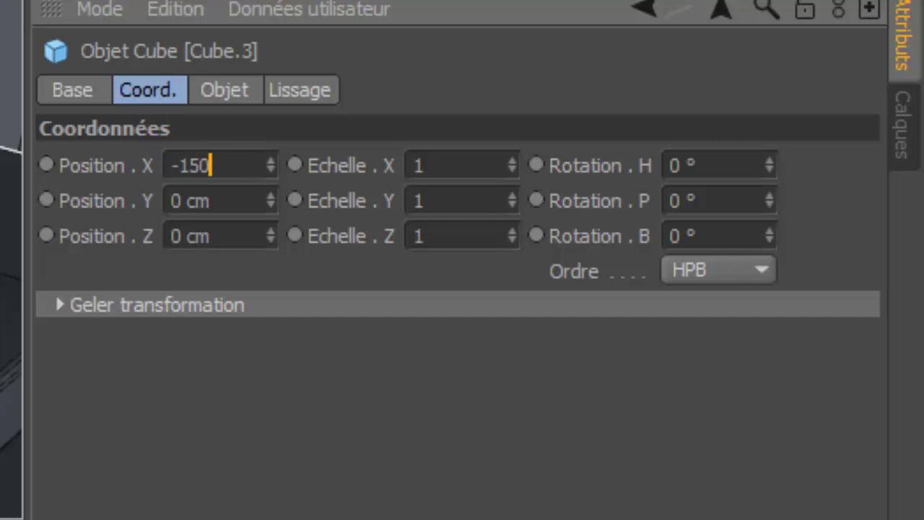
pyautogui.press('Tab')
pyautogui.write('115')
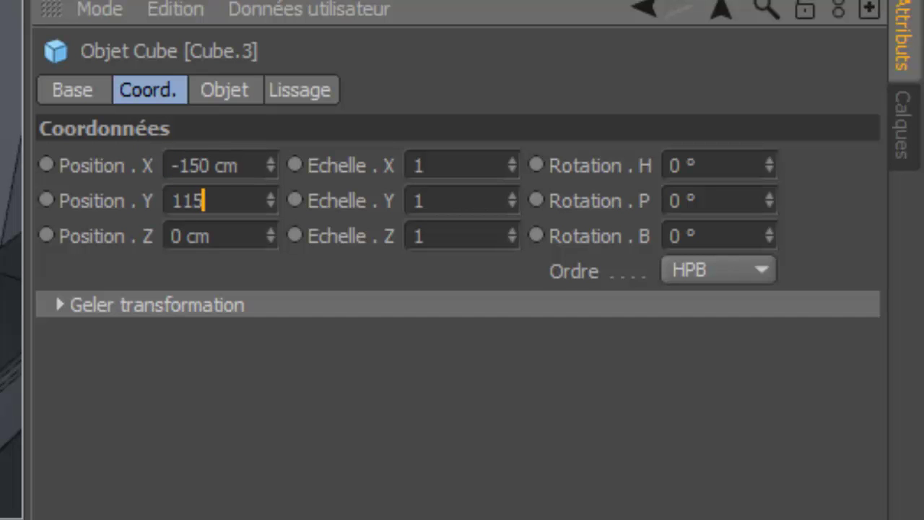
pyautogui.press('Tab')
pyautogui.write('75')
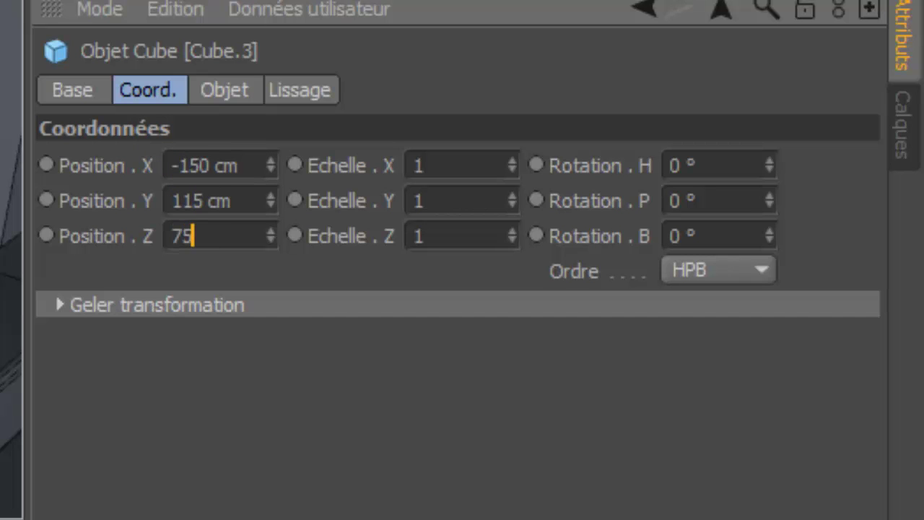
pyautogui.press('Return')
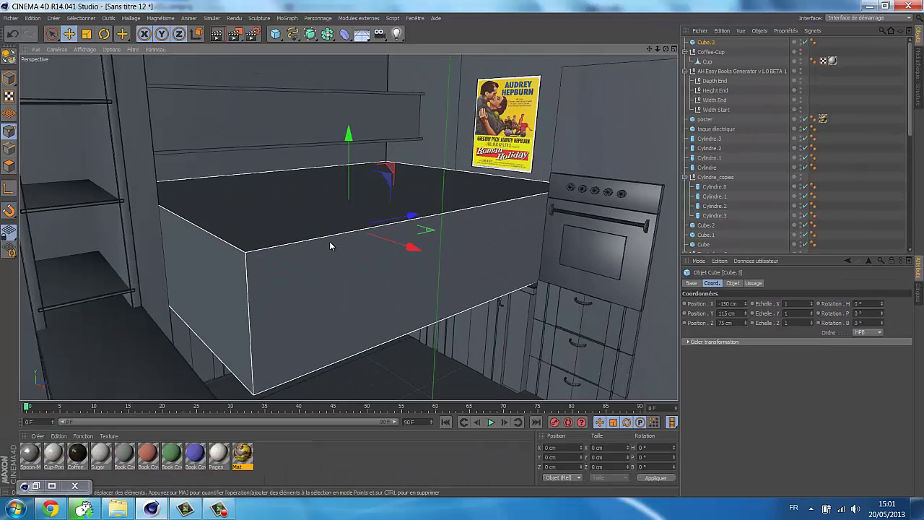
# - Make Cube.3 editable and switch to Polygons mode with visible-only selection
pyautogui.press('c')
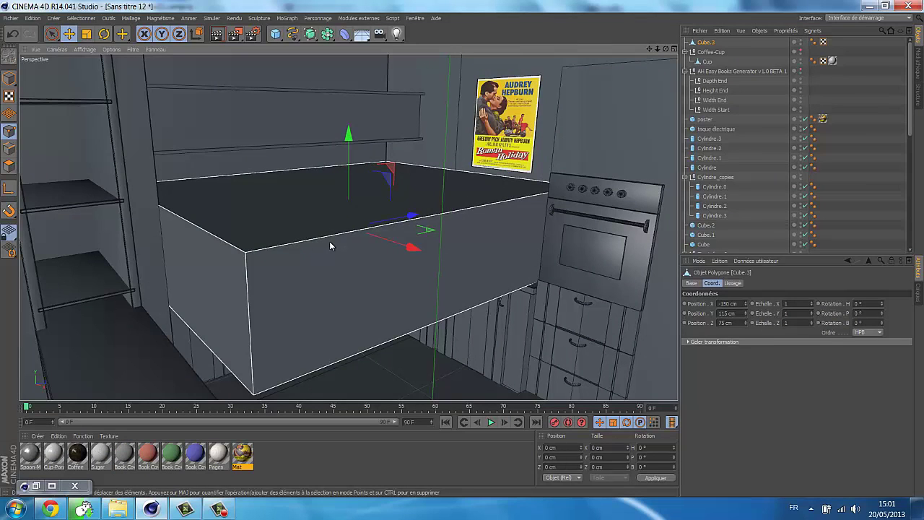
pyautogui.click(12, 168)
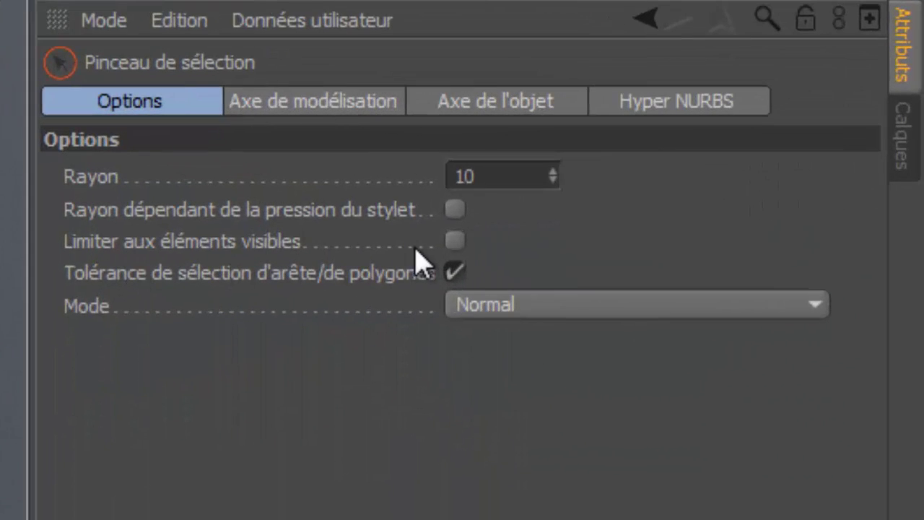
pyautogui.click(523, 258)
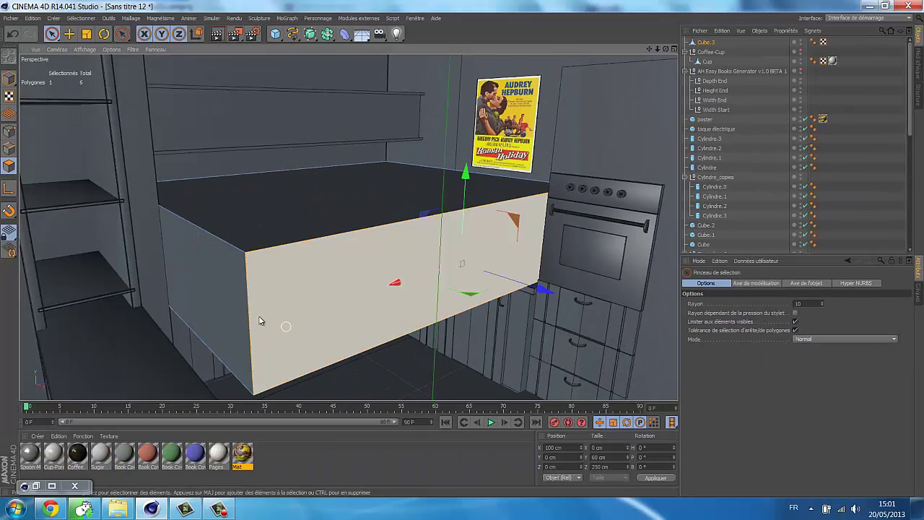
# - Delete the front, side, top and bottom faces, keeping only the two back wall faces
pyautogui.click(257, 318)
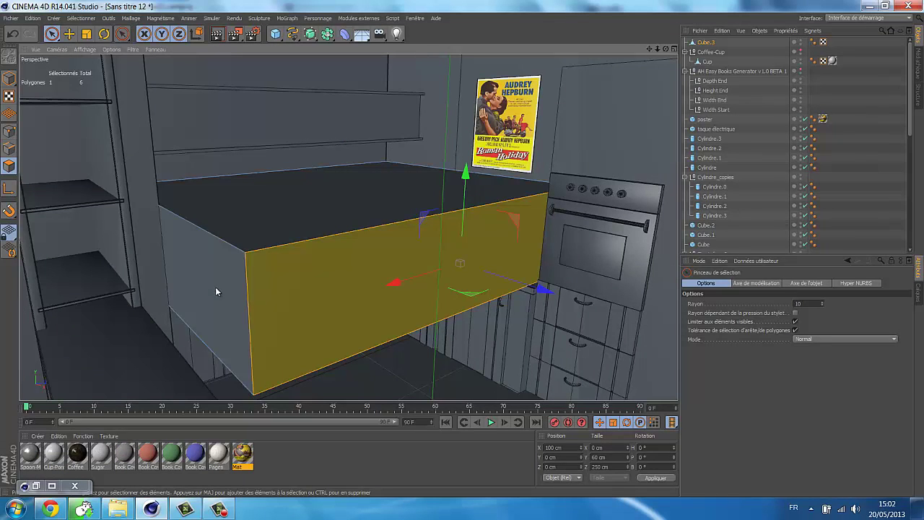
pyautogui.keyDown('shift'); pyautogui.click(236, 303); pyautogui.keyUp('shift')
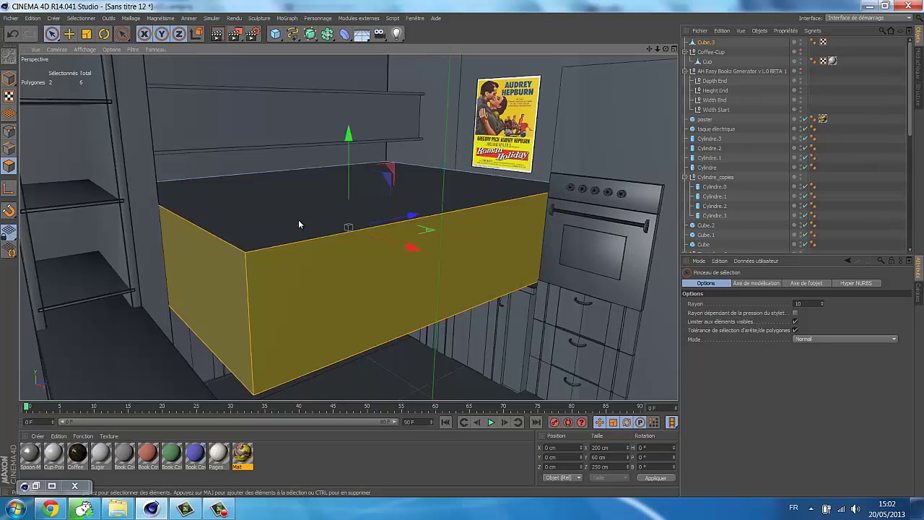
pyautogui.keyDown('shift'); pyautogui.click(299, 221); pyautogui.keyUp('shift')
pyautogui.keyDown('shift'); pyautogui.click(308, 298); pyautogui.keyUp('shift')
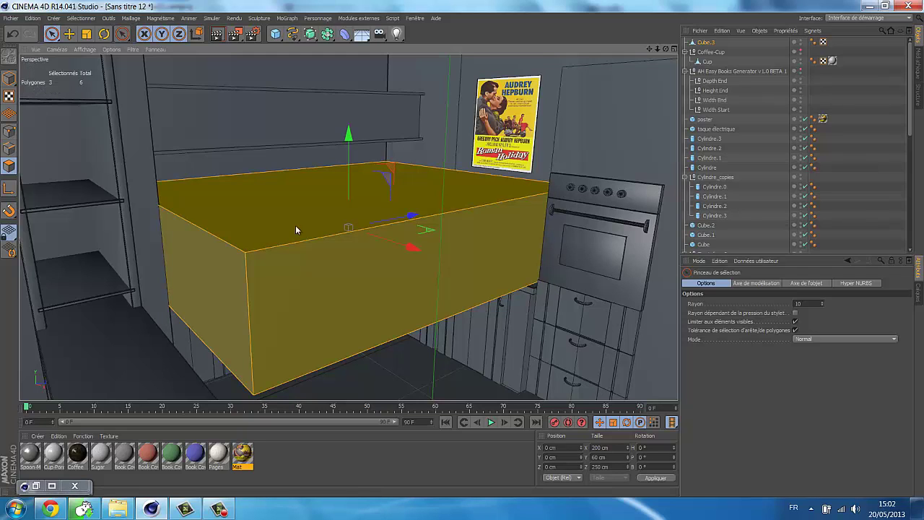
pyautogui.press('Delete')
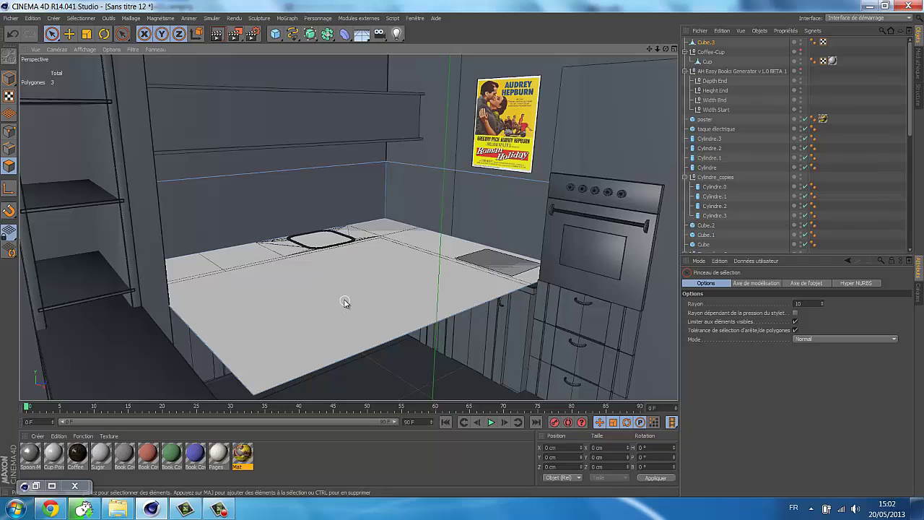
pyautogui.click(344, 301)
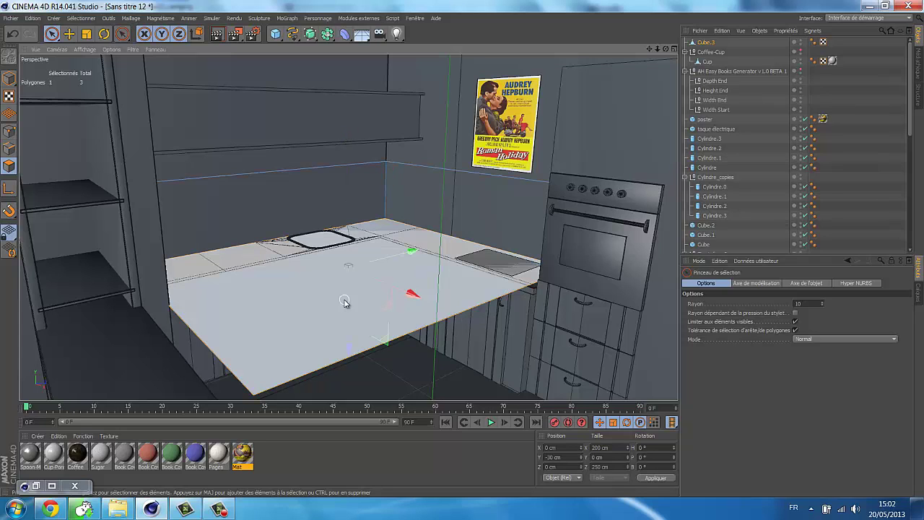
pyautogui.press('Delete')
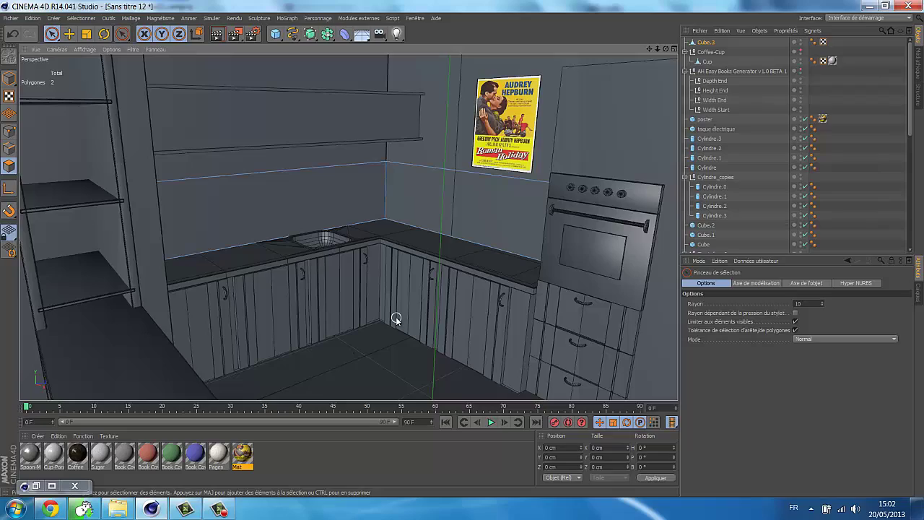
# - Extrude Cube.3's two wall faces with a -0.5 cm offset into a thin backsplash
pyautogui.press('d')
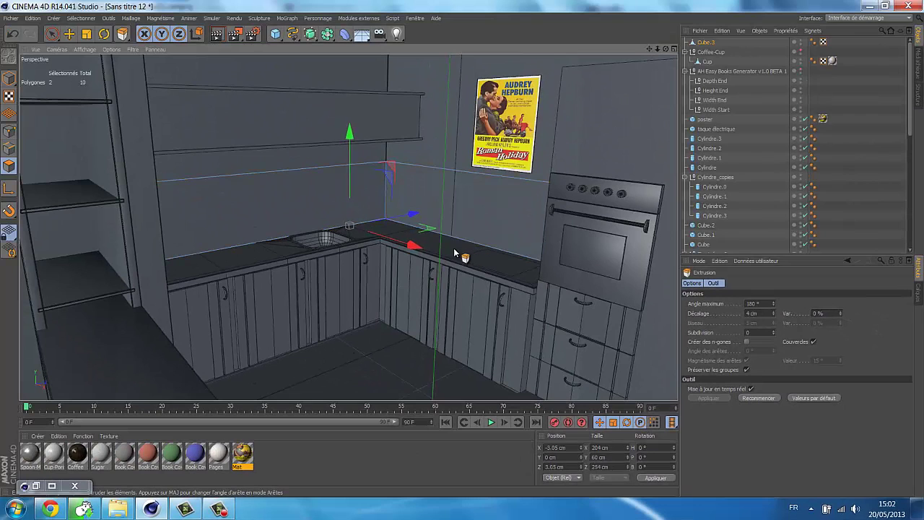
pyautogui.moveTo(454, 248); pyautogui.dragTo(460, 247)
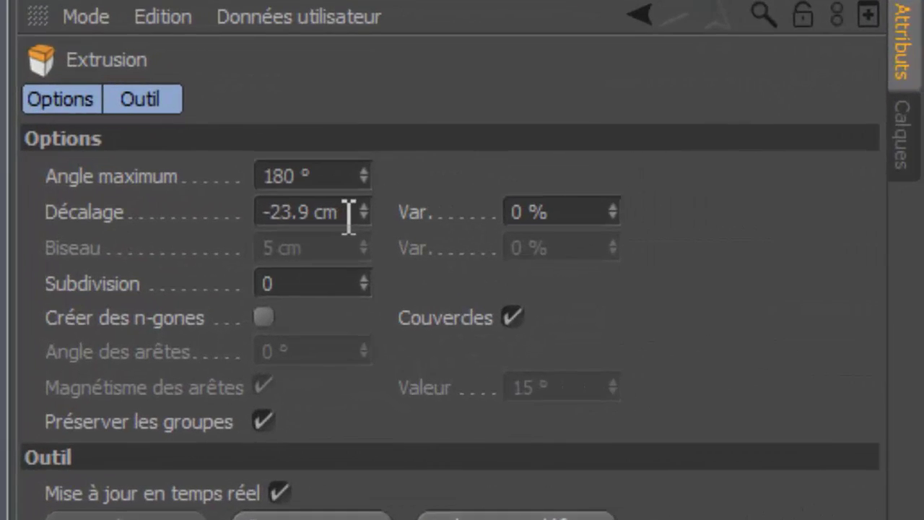
pyautogui.moveTo(349, 212); pyautogui.dragTo(7, 238)
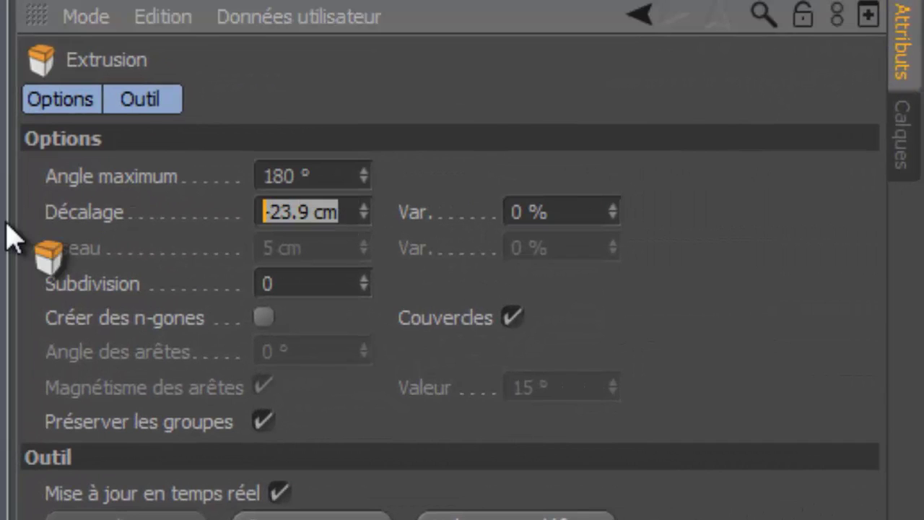
pyautogui.press('BackSpace')
pyautogui.write('-.5')
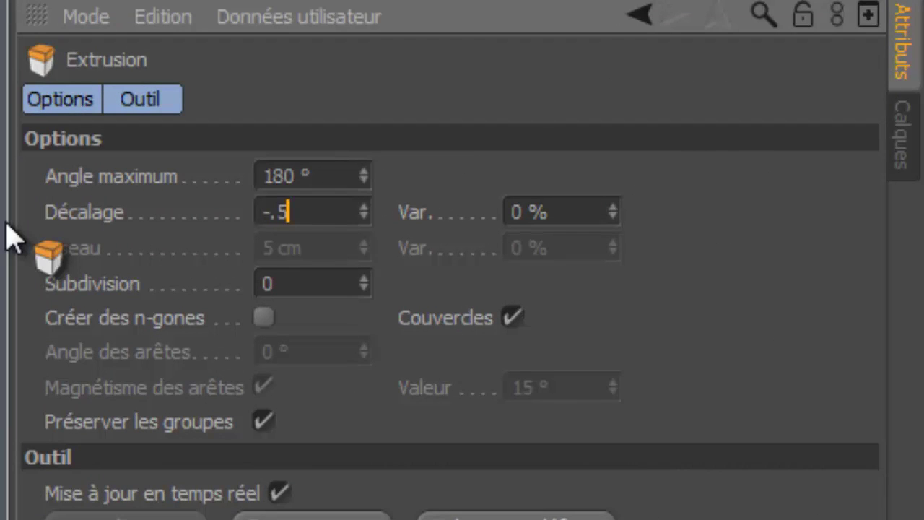
pyautogui.press('Return')
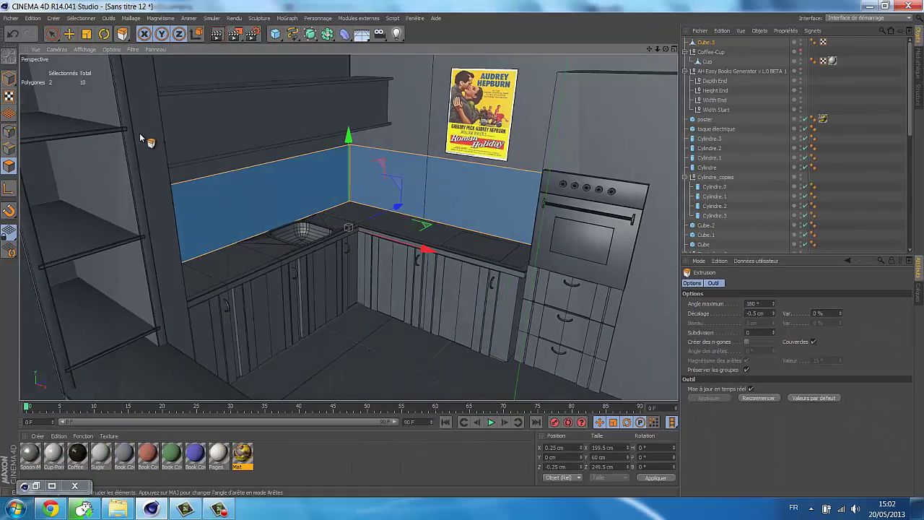
pyautogui.scroll(3, 140, 133)
pyautogui.scroll(3, 309, 198)
pyautogui.scroll(-2, 309, 198)
pyautogui.scroll(-3, 309, 202)
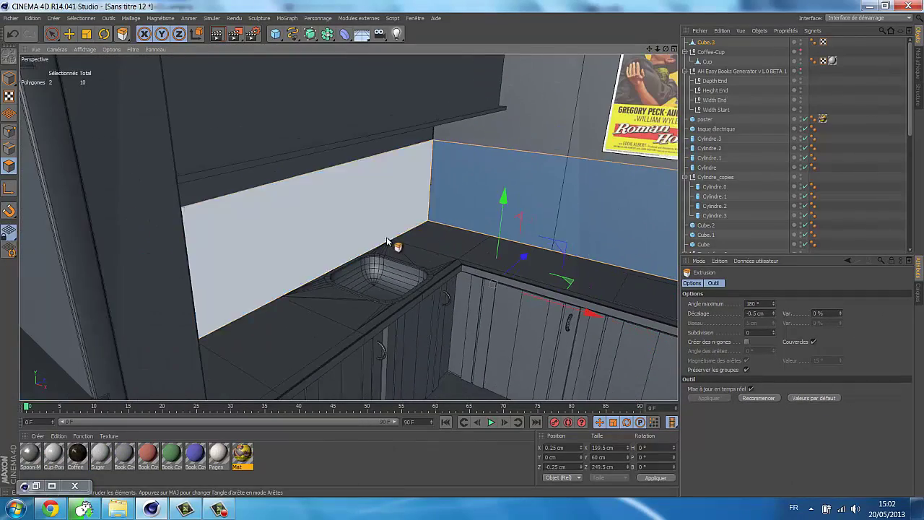
pyautogui.scroll(2, 428, 265)
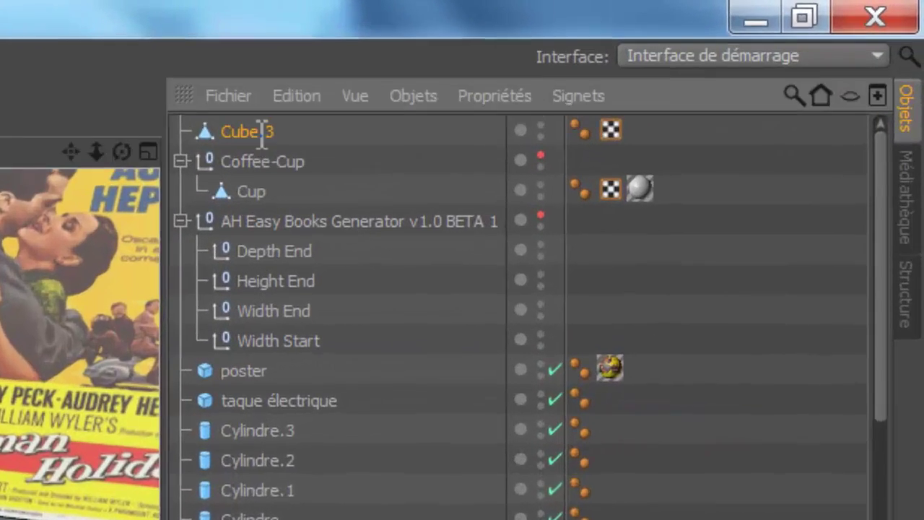
# - Rename Cube.3 to 'Bloc cuisine' in the Object Manager
pyautogui.doubleClick(552, 74)
pyautogui.write('B')
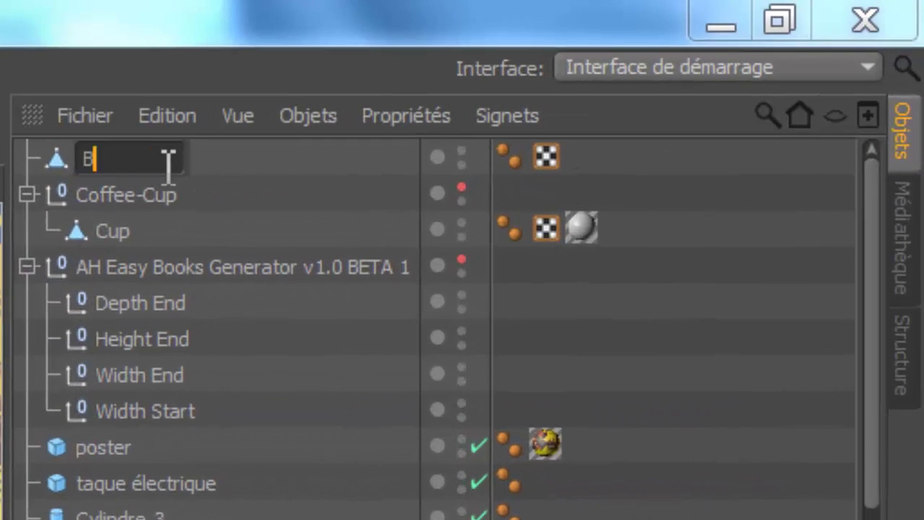
pyautogui.write('loc ')
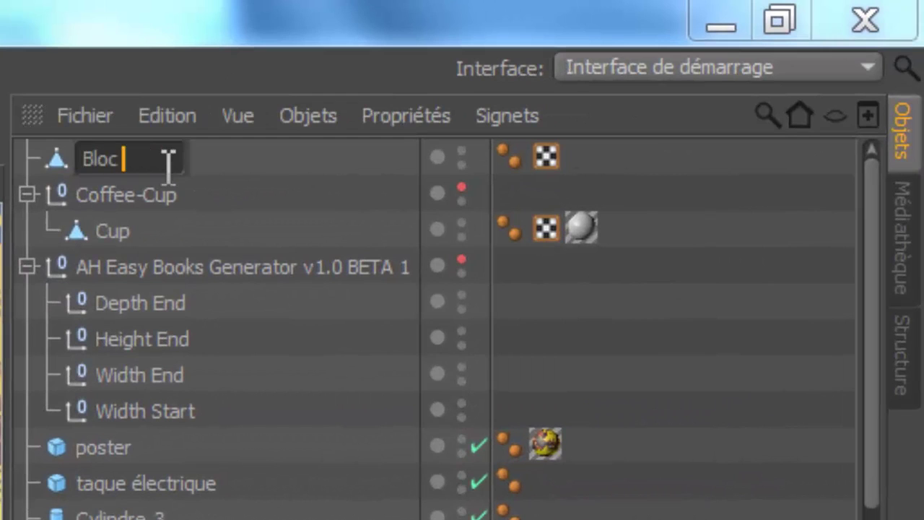
pyautogui.write('cuisine')
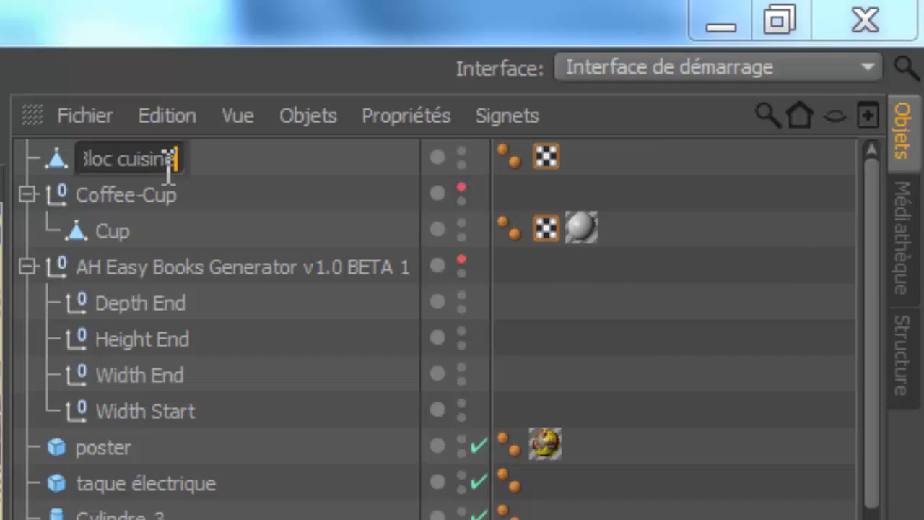
pyautogui.press('Return')
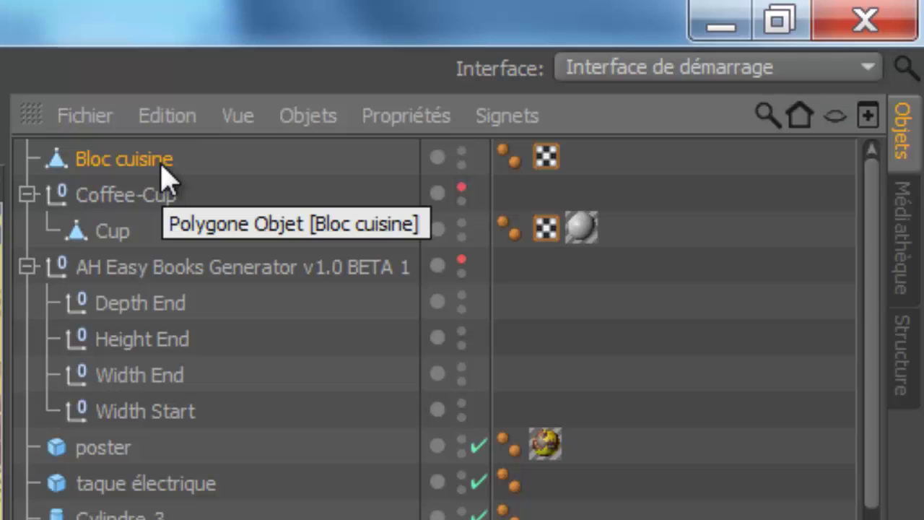